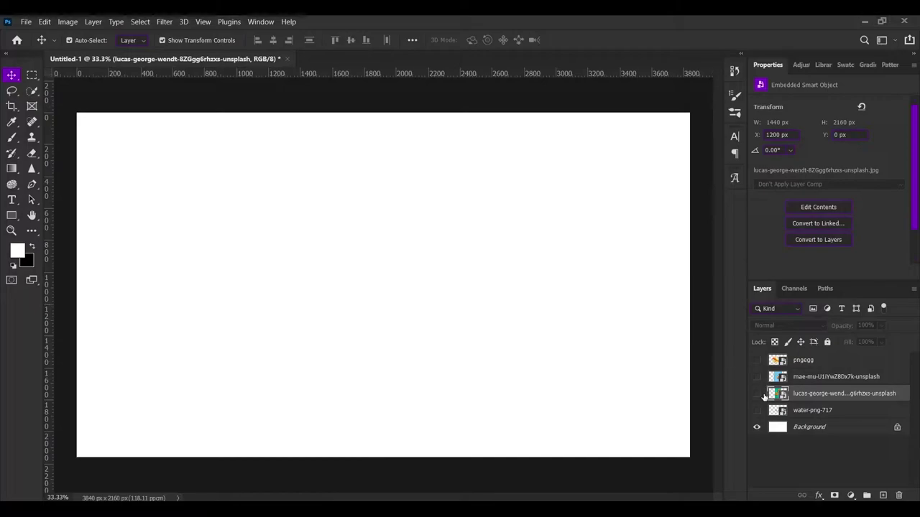
Show the teal lucas-george photo and Quick Select the lower orange slice
{"action": "left_click", "coordinate": [757, 394]}
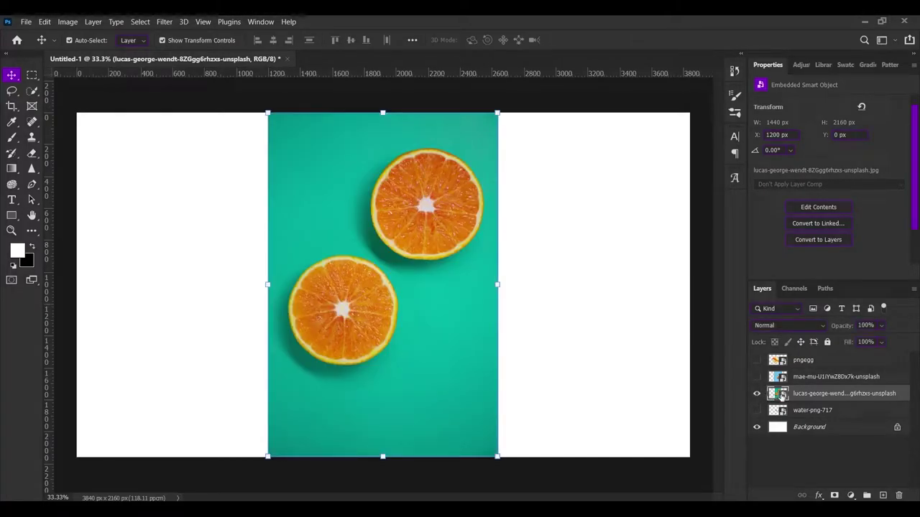
{"action": "scroll", "coordinate": [329, 287], "scroll_direction": "up", "scroll_amount": 2}
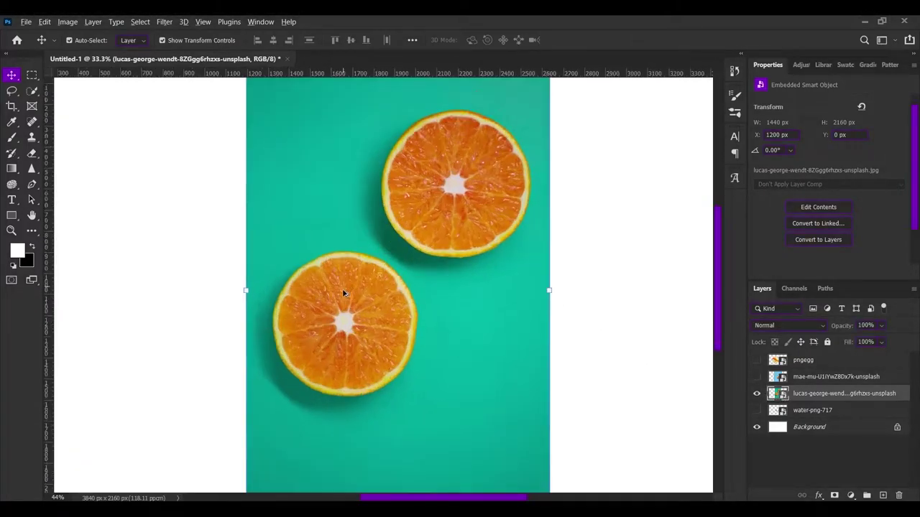
{"action": "scroll", "coordinate": [328, 287], "scroll_direction": "up", "scroll_amount": 3}
{"action": "key", "text": "w"}
{"action": "left_click_drag", "start_coordinate": [332, 284], "coordinate": [343, 347]}
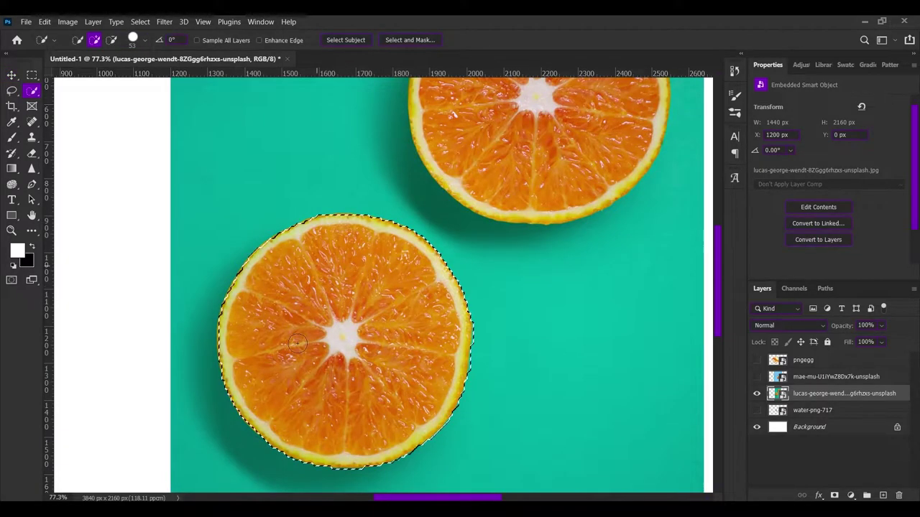
Feather the selection at the minimal radius, copy the slice to a new layer, and hide the photo
{"action": "right_click", "coordinate": [343, 345]}
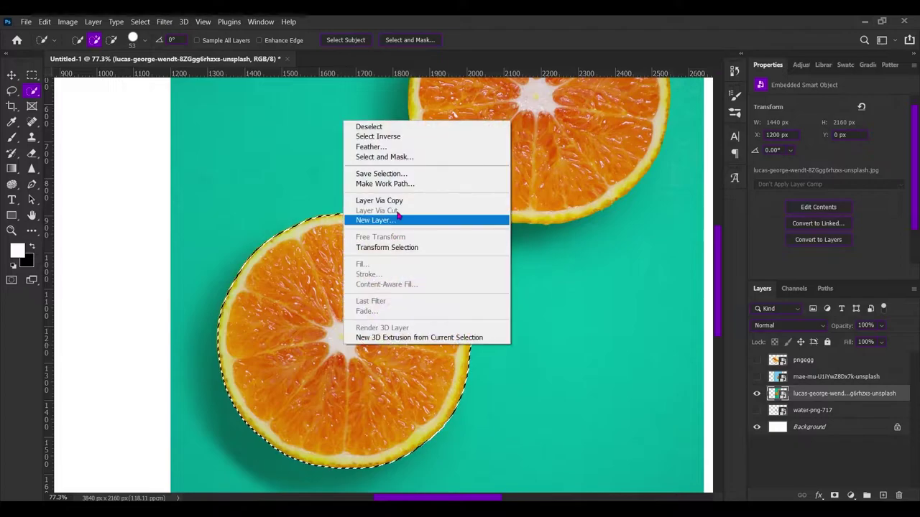
{"action": "left_click", "coordinate": [388, 148]}
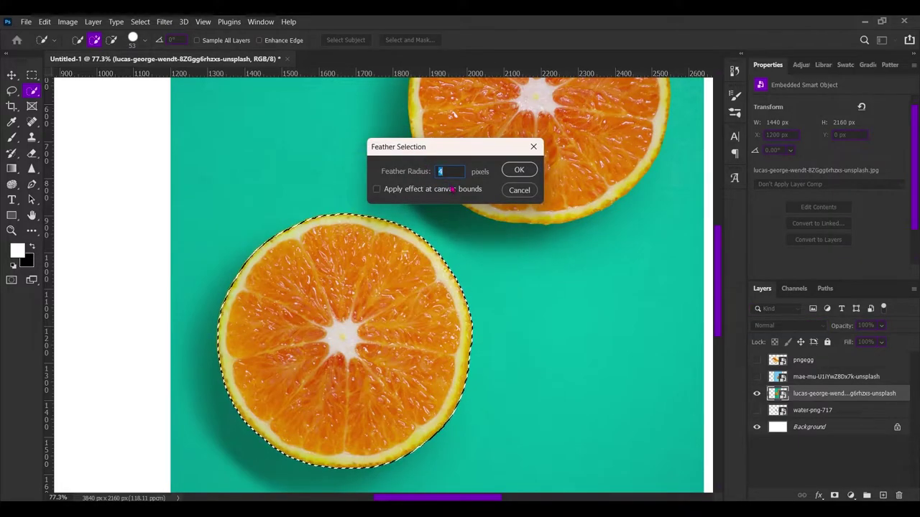
{"action": "type", "text": "0"}
{"action": "key", "text": "Return"}
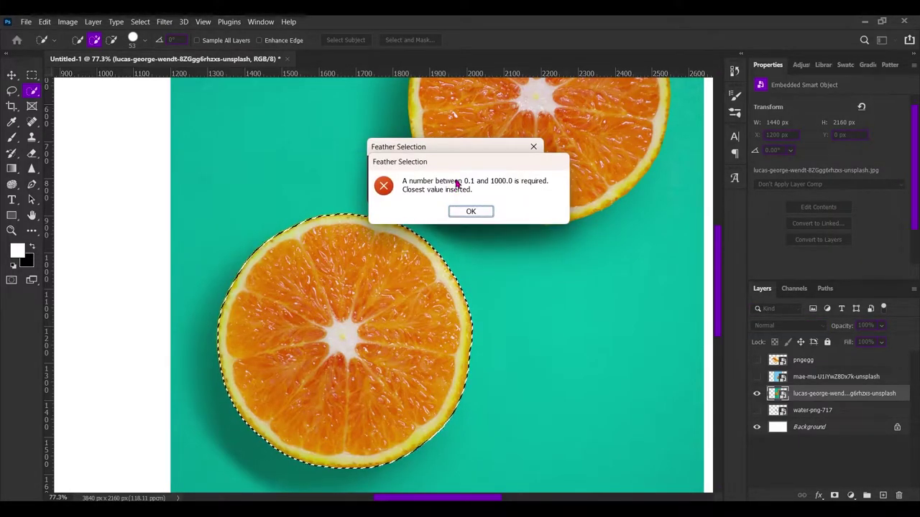
{"action": "left_click", "coordinate": [470, 211]}
{"action": "left_click", "coordinate": [513, 172]}
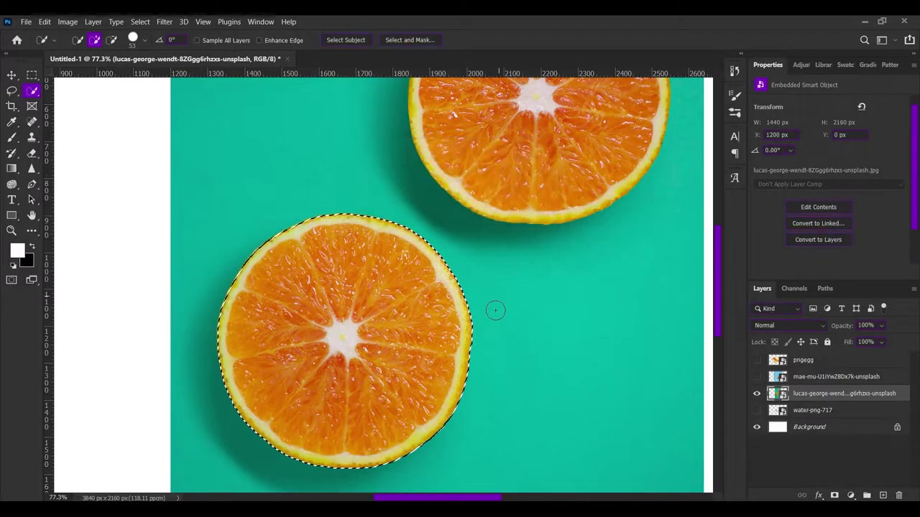
{"action": "key", "text": "ctrl+j"}
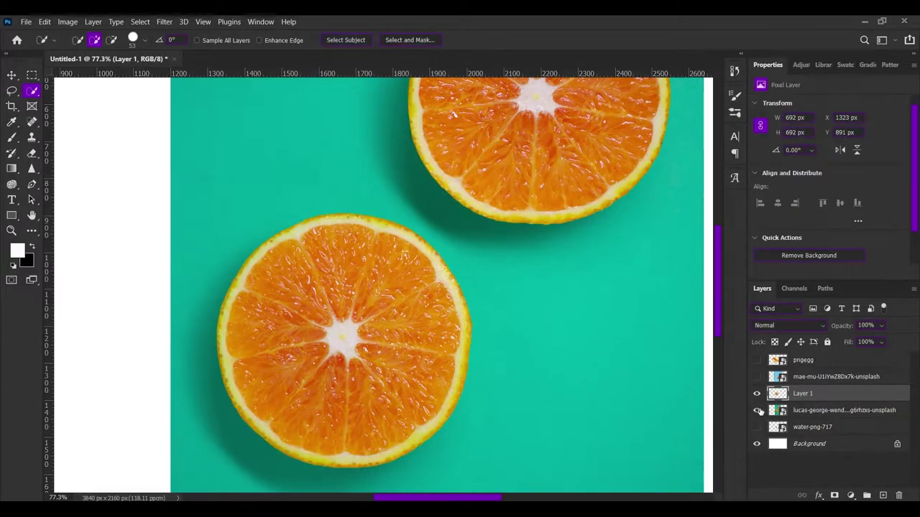
{"action": "left_click", "coordinate": [757, 410]}
Show the mae-mu tangerine layer, convert it to pixel layers, and remove its blue background
{"action": "left_click", "coordinate": [810, 376]}
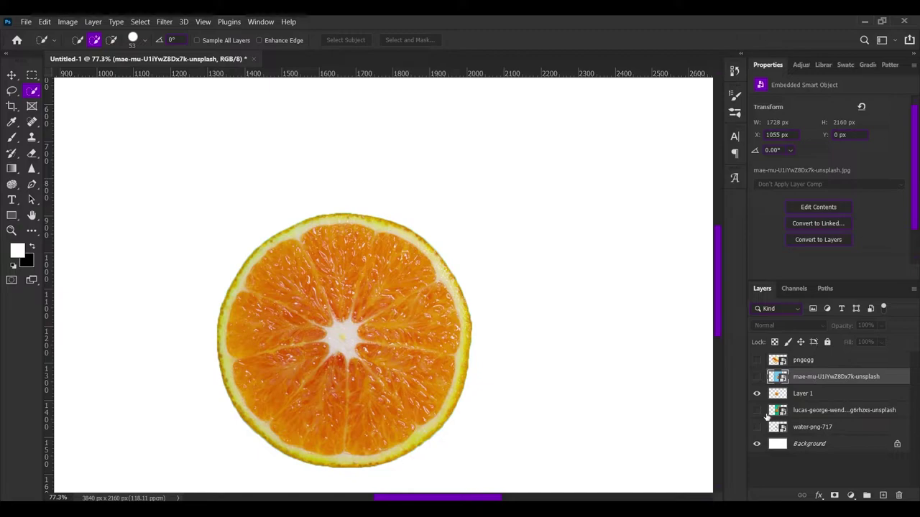
{"action": "left_click", "coordinate": [758, 378]}
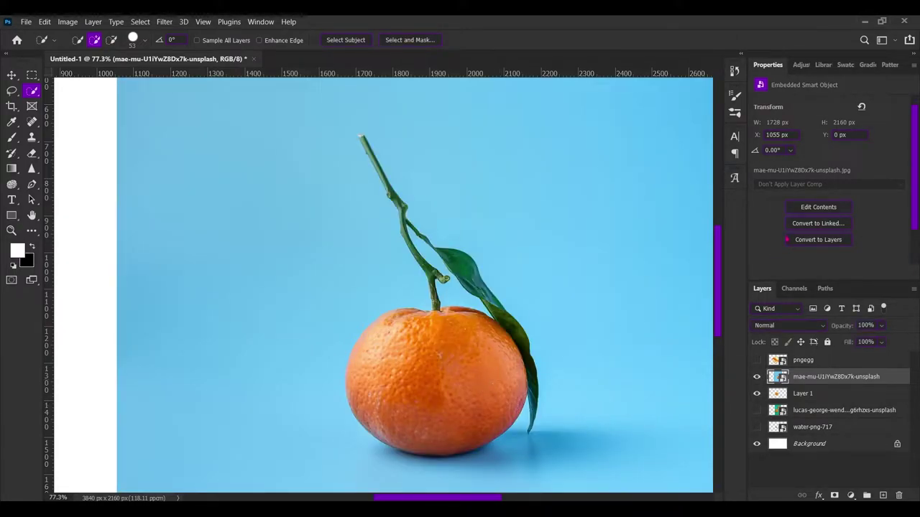
{"action": "left_click", "coordinate": [790, 239]}
{"action": "left_click", "coordinate": [807, 255]}
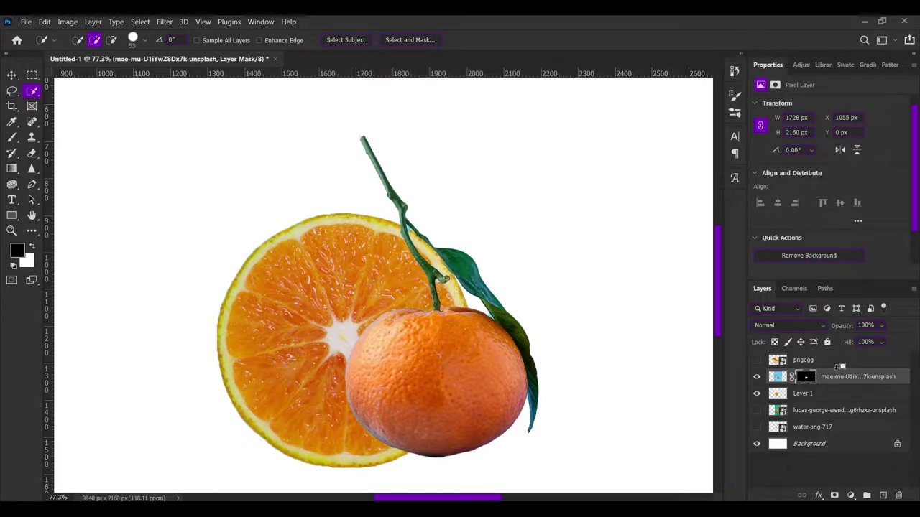
{"action": "key", "text": "ctrl+0"}
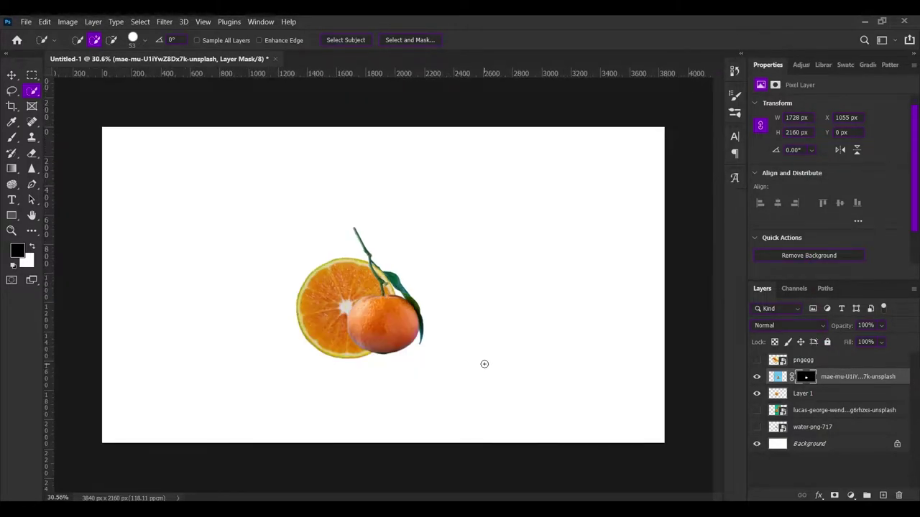
Scale the tangerine to about 154%, place it right of the slice, and stack it beneath Layer 1
{"action": "key", "text": "v"}
{"action": "mouse_move", "coordinate": [492, 295]}
{"action": "left_mouse_down"}
{"action": "mouse_move", "coordinate": [530, 282]}
{"action": "mouse_move", "coordinate": [681, 269]}
{"action": "left_mouse_up"}
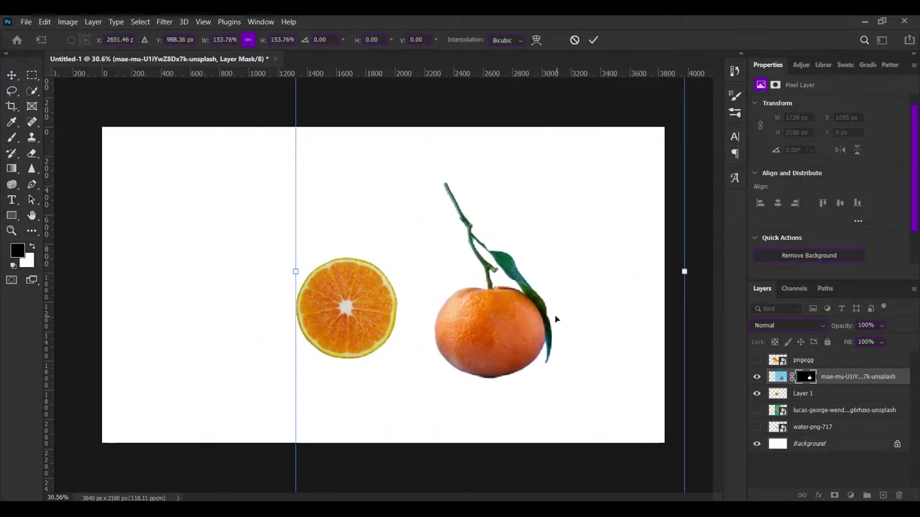
{"action": "left_click_drag", "start_coordinate": [554, 318], "coordinate": [499, 304]}
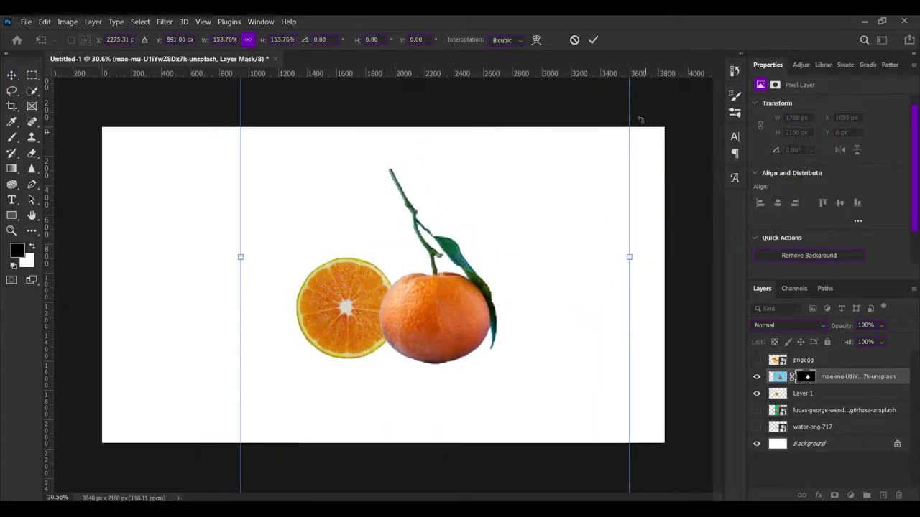
{"action": "left_click", "coordinate": [593, 40]}
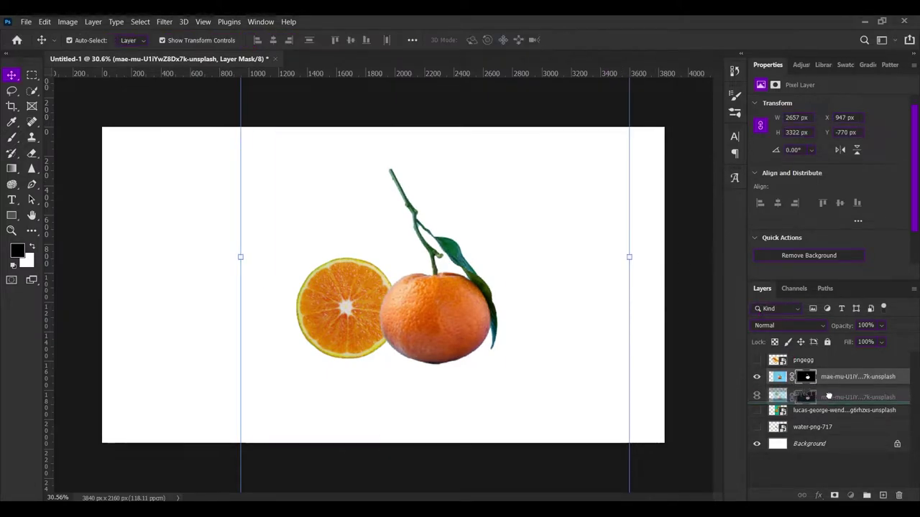
{"action": "left_click_drag", "start_coordinate": [807, 377], "coordinate": [806, 395]}
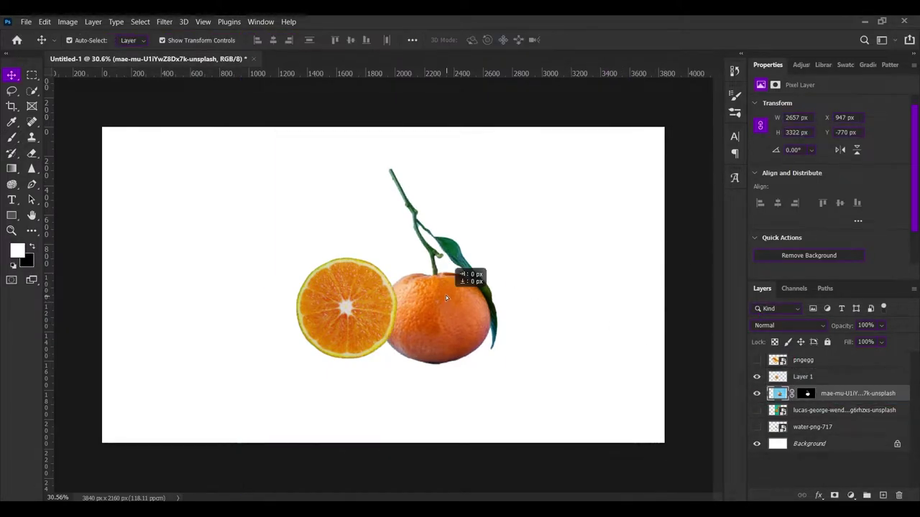
{"action": "left_click_drag", "start_coordinate": [445, 295], "coordinate": [443, 282]}
{"action": "scroll", "coordinate": [582, 288], "scroll_direction": "down", "scroll_amount": 3, "text": "alt"}
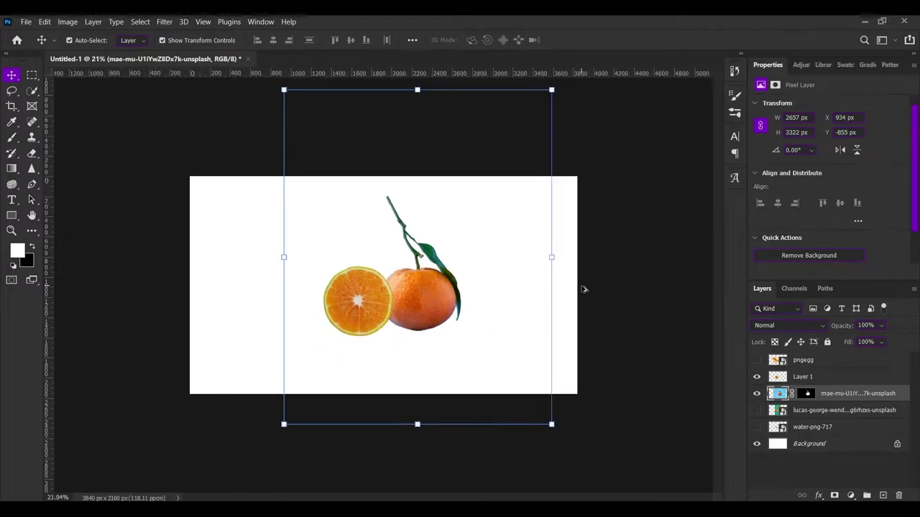
{"action": "left_click", "coordinate": [659, 330]}
Add a blue #0085f6 Solid Color fill layer directly above the white Background
{"action": "left_click", "coordinate": [806, 447]}
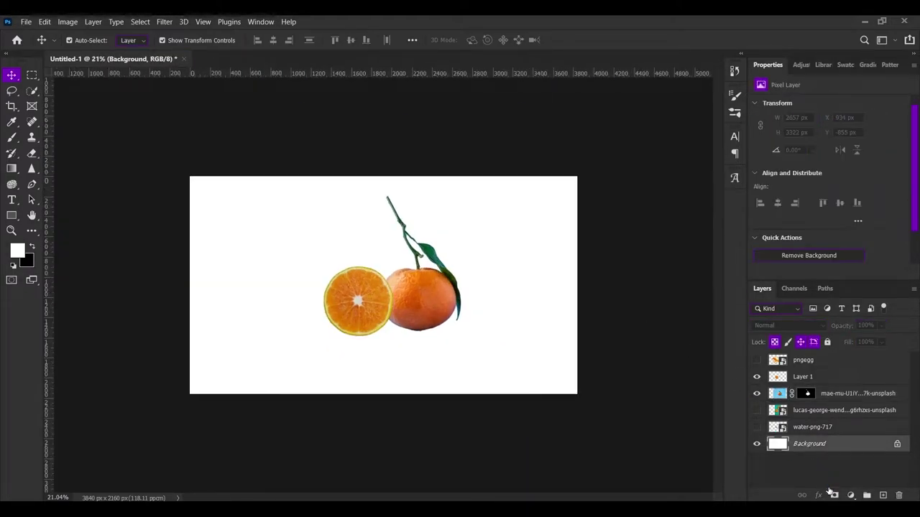
{"action": "left_click", "coordinate": [851, 496]}
{"action": "left_click", "coordinate": [857, 286]}
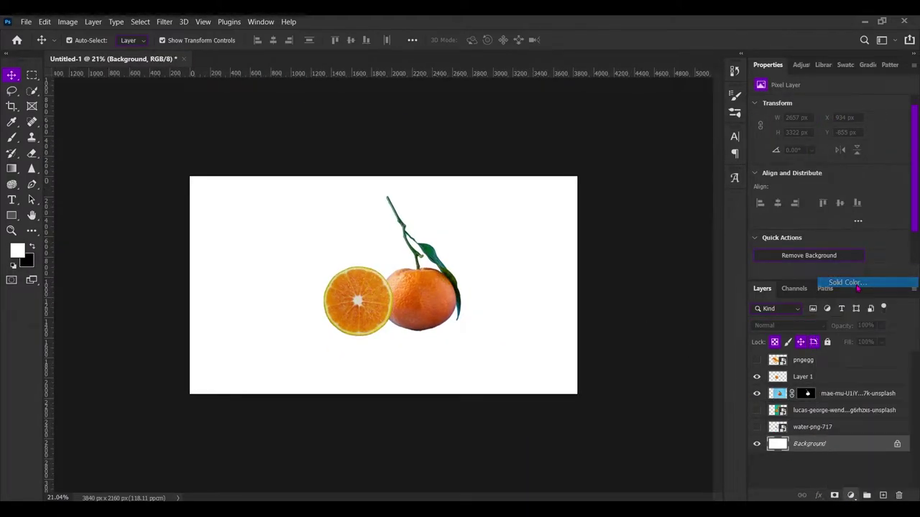
{"action": "left_click", "coordinate": [761, 213]}
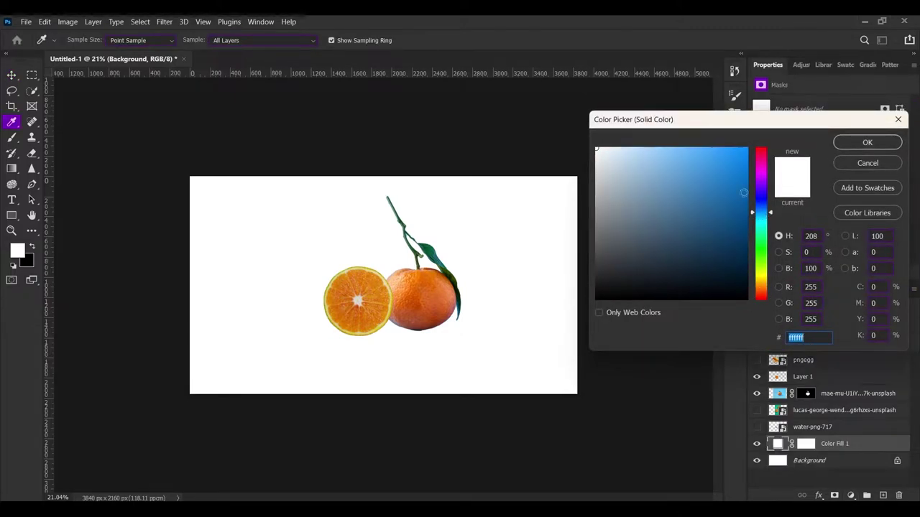
{"action": "left_click_drag", "start_coordinate": [743, 193], "coordinate": [792, 148]}
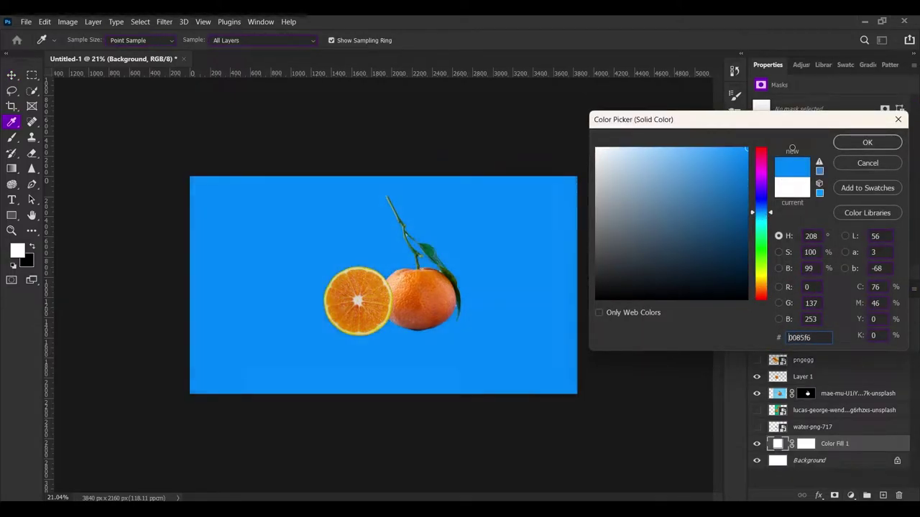
{"action": "key", "text": "Return"}
{"action": "key", "text": "v"}
{"action": "key", "text": "ctrl+0"}
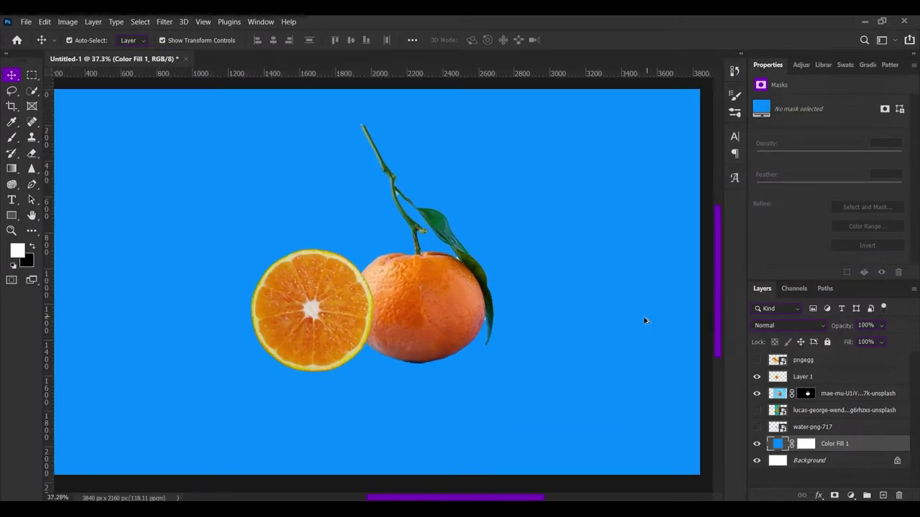
Add a layer mask to the orange slice layer (Layer 1)
{"action": "scroll", "coordinate": [415, 343], "scroll_direction": "down", "scroll_amount": 2}
{"action": "scroll", "coordinate": [413, 343], "scroll_direction": "down", "scroll_amount": 1}
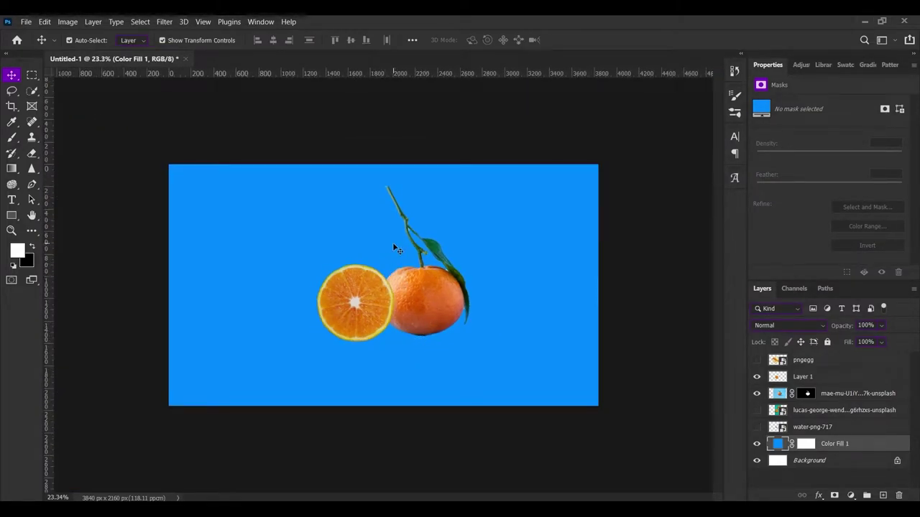
{"action": "scroll", "coordinate": [381, 315], "scroll_direction": "up", "scroll_amount": 1}
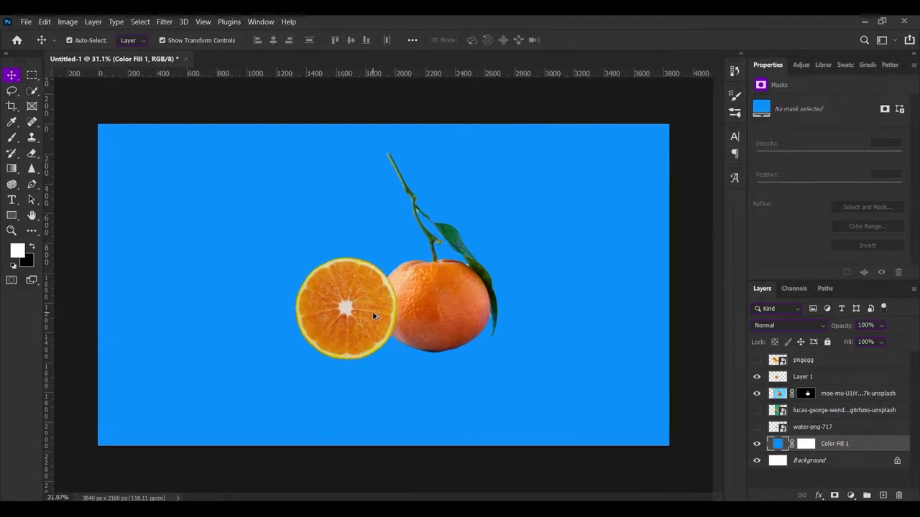
{"action": "scroll", "coordinate": [370, 318], "scroll_direction": "up", "scroll_amount": 2}
{"action": "scroll", "coordinate": [370, 318], "scroll_direction": "up", "scroll_amount": 1}
{"action": "left_click", "coordinate": [368, 320]}
{"action": "scroll", "coordinate": [369, 320], "scroll_direction": "up", "scroll_amount": 1}
{"action": "scroll", "coordinate": [369, 320], "scroll_direction": "up", "scroll_amount": 1}
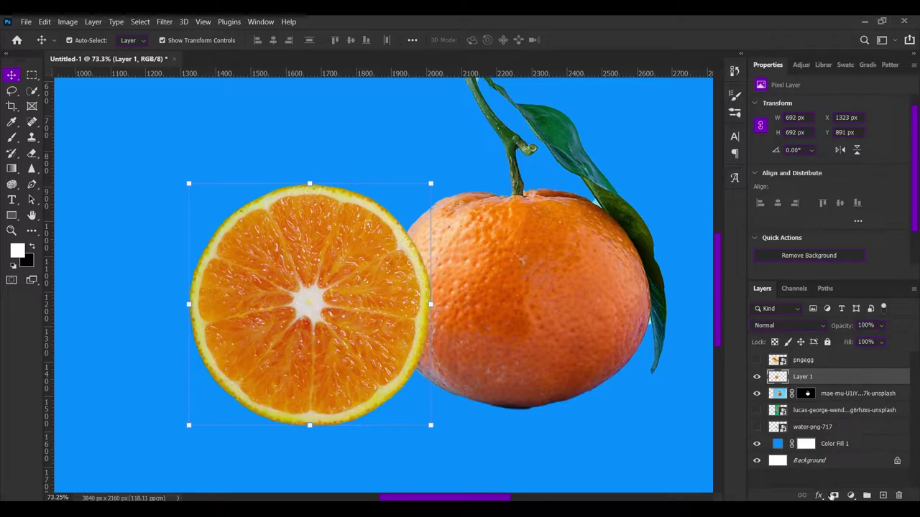
{"action": "left_click", "coordinate": [834, 495]}
{"action": "key", "text": "b"}
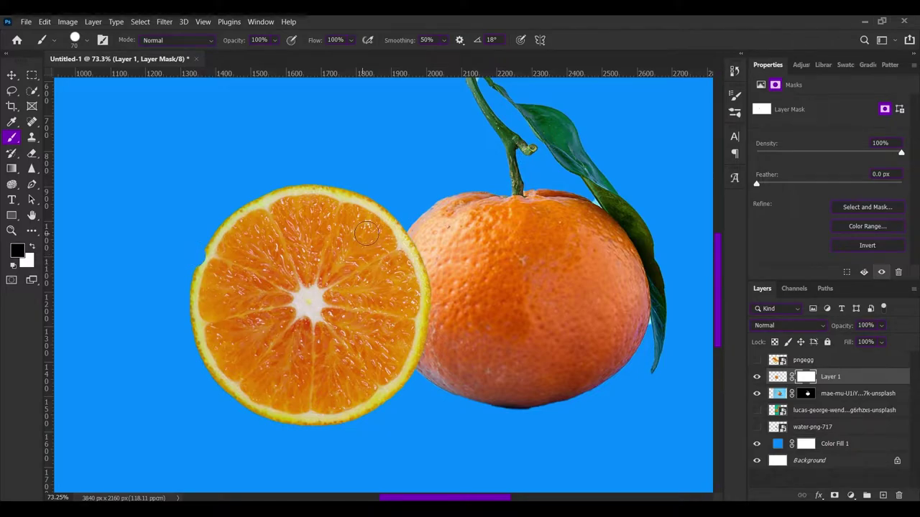
Paint black on the mask to hide the upper half of the slice
{"action": "left_click", "coordinate": [417, 246], "text": "shift"}
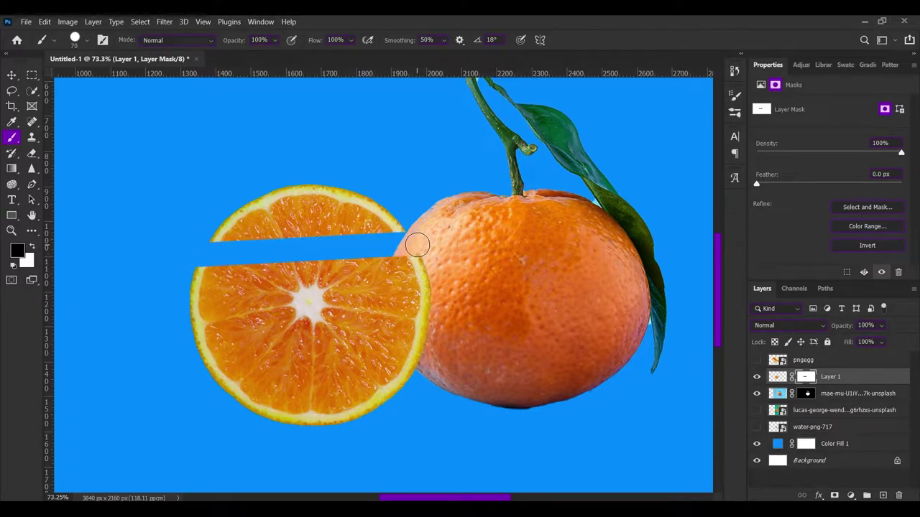
{"action": "key", "text": "ctrl+z"}
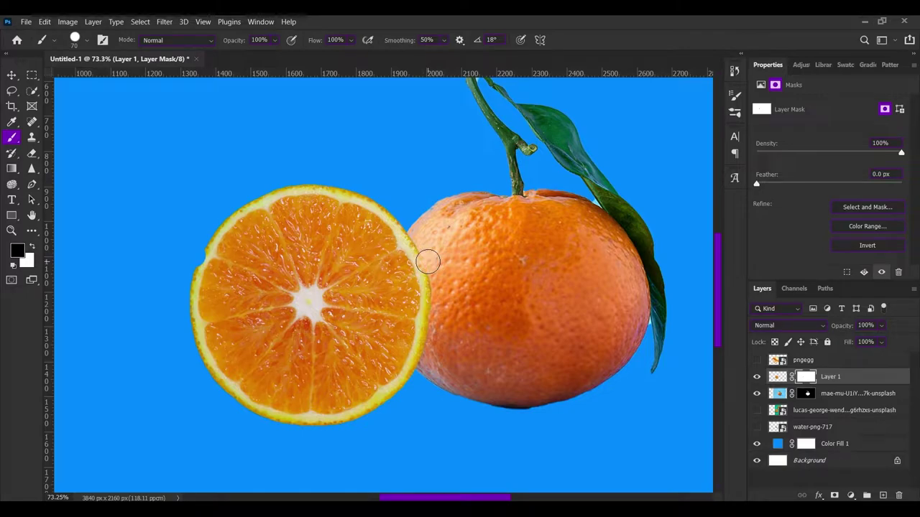
{"action": "left_click", "coordinate": [195, 266], "text": "shift"}
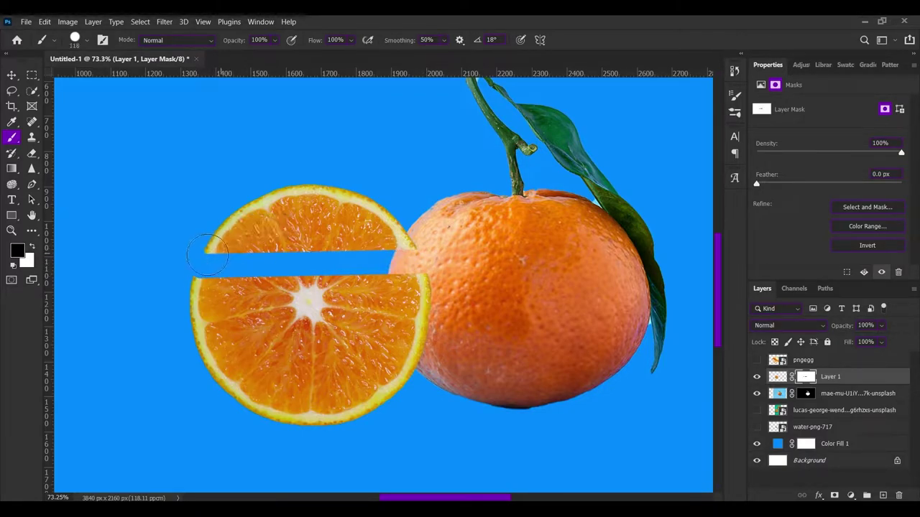
{"action": "left_click_drag", "start_coordinate": [216, 237], "coordinate": [421, 230]}
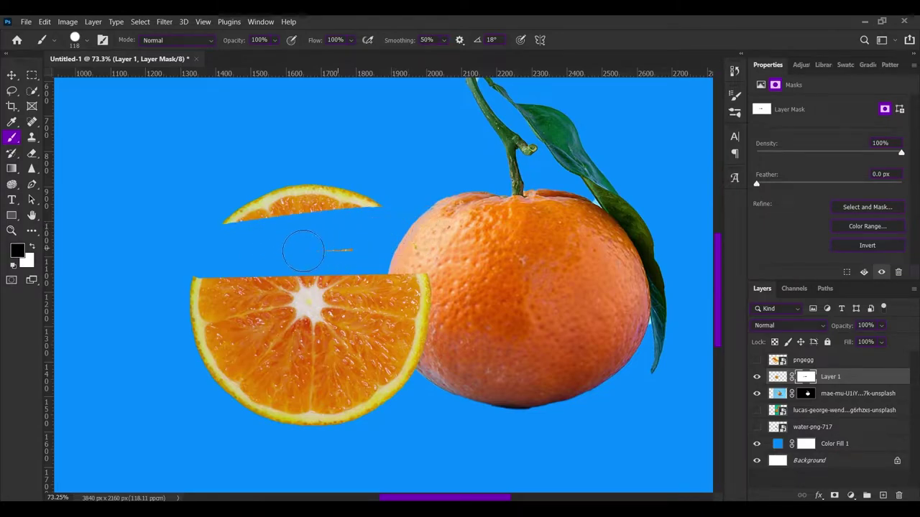
{"action": "left_click_drag", "start_coordinate": [188, 219], "coordinate": [457, 201]}
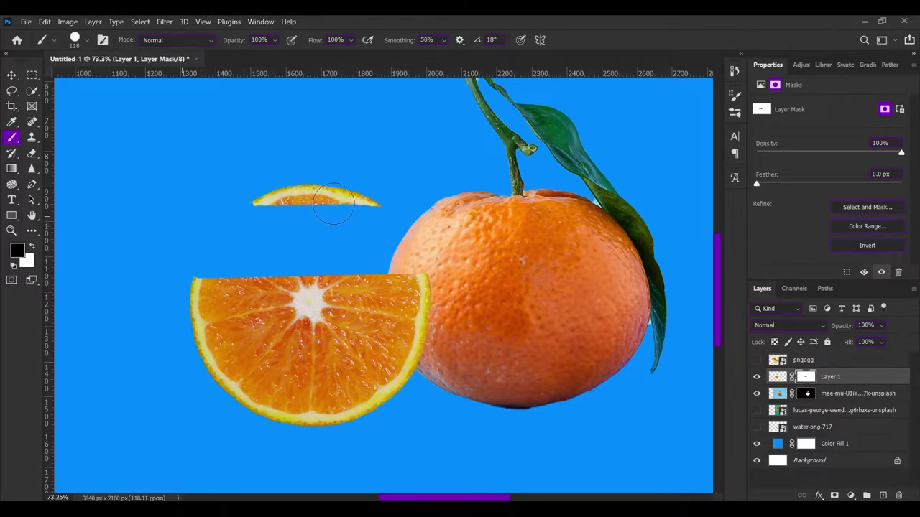
{"action": "scroll", "coordinate": [306, 248], "scroll_direction": "down", "scroll_amount": 2}
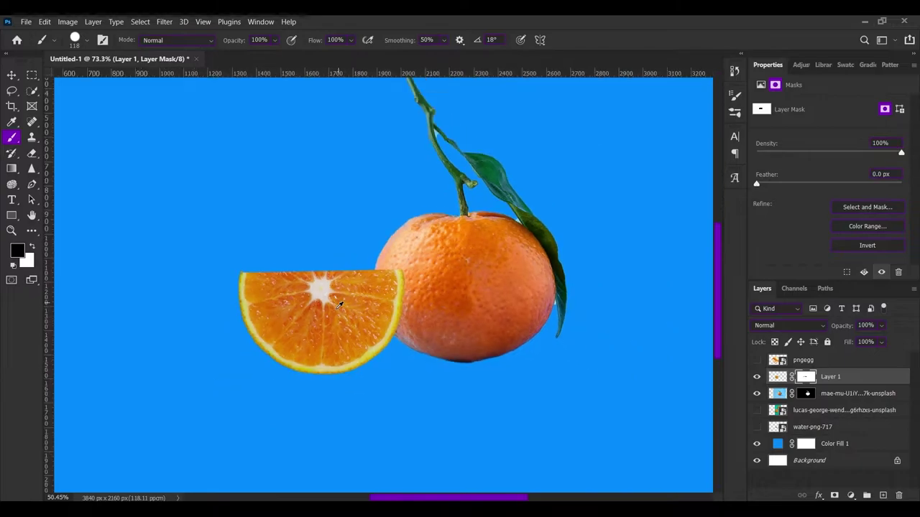
{"action": "scroll", "coordinate": [338, 318], "scroll_direction": "up", "scroll_amount": 3}
{"action": "key", "text": "v"}
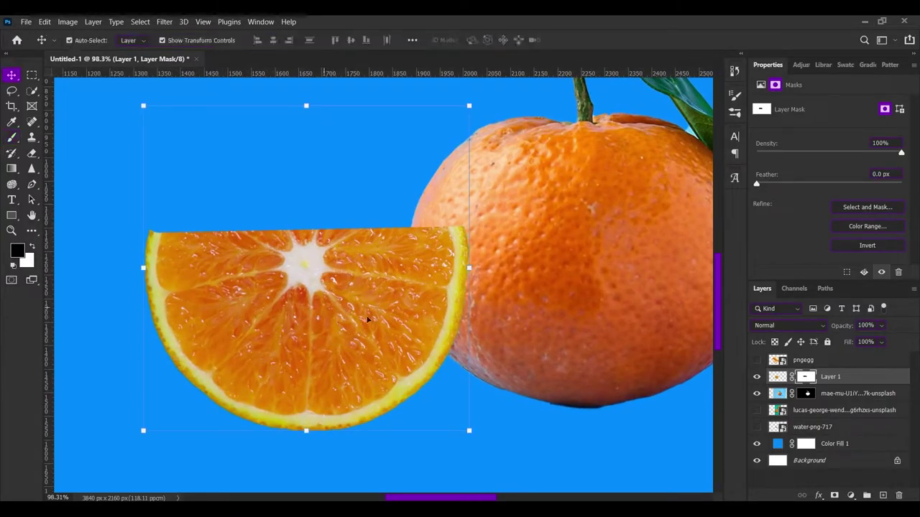
{"action": "left_click", "coordinate": [784, 362]}
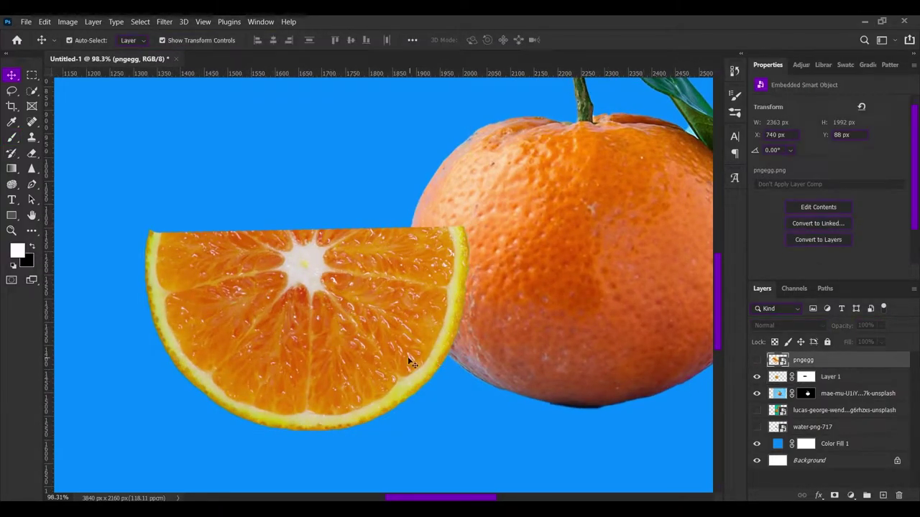
{"action": "key", "text": "w"}
{"action": "left_click_drag", "start_coordinate": [241, 268], "coordinate": [427, 259]}
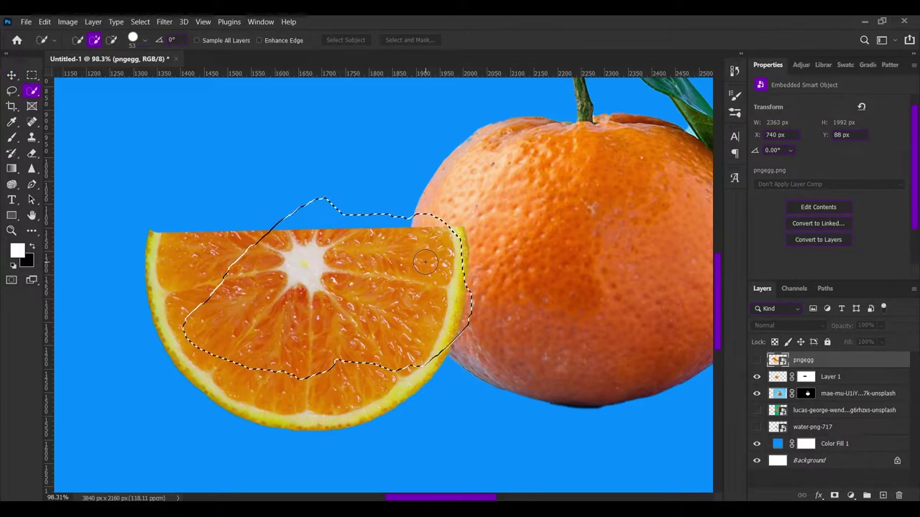
{"action": "key", "text": "ctrl+d"}
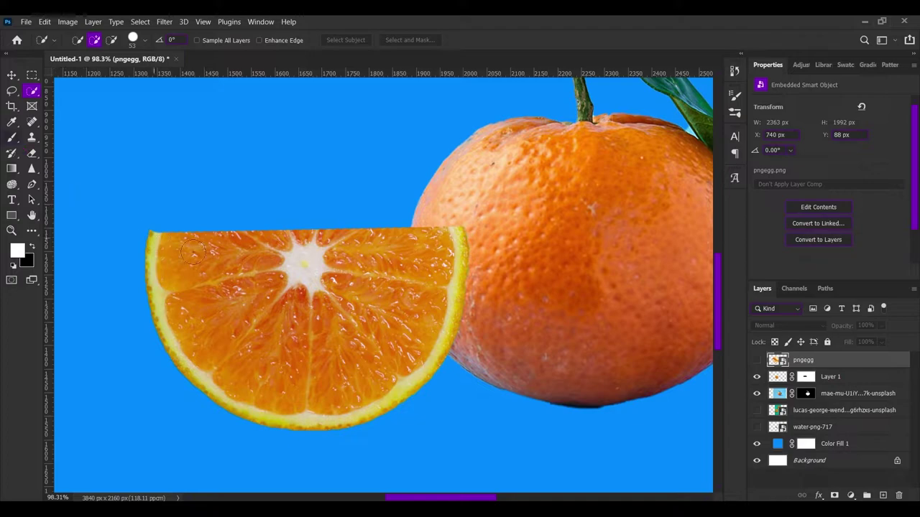
{"action": "key", "text": "p"}
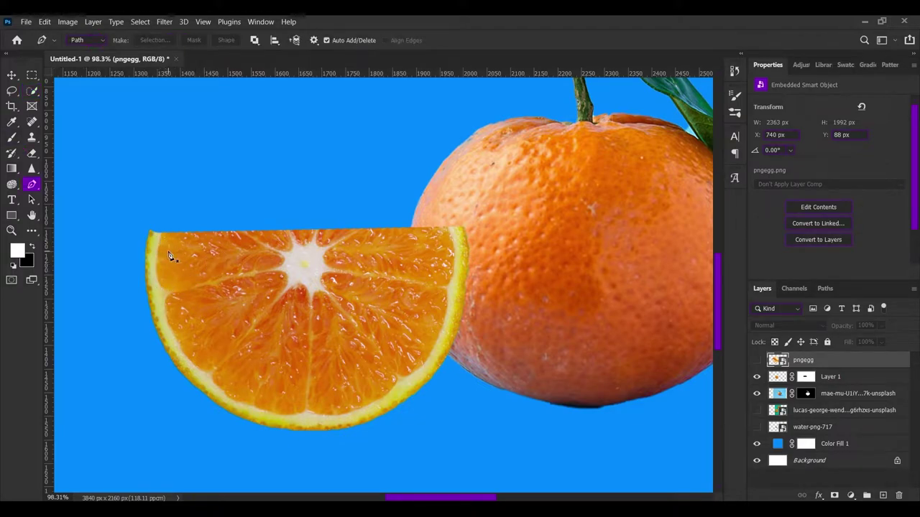
Trace a curved Pen path down the slice's left inner peel edge and along its bottom rim
{"action": "scroll", "coordinate": [171, 256], "scroll_direction": "up", "scroll_amount": 3}
{"action": "scroll", "coordinate": [172, 259], "scroll_direction": "up", "scroll_amount": 2}
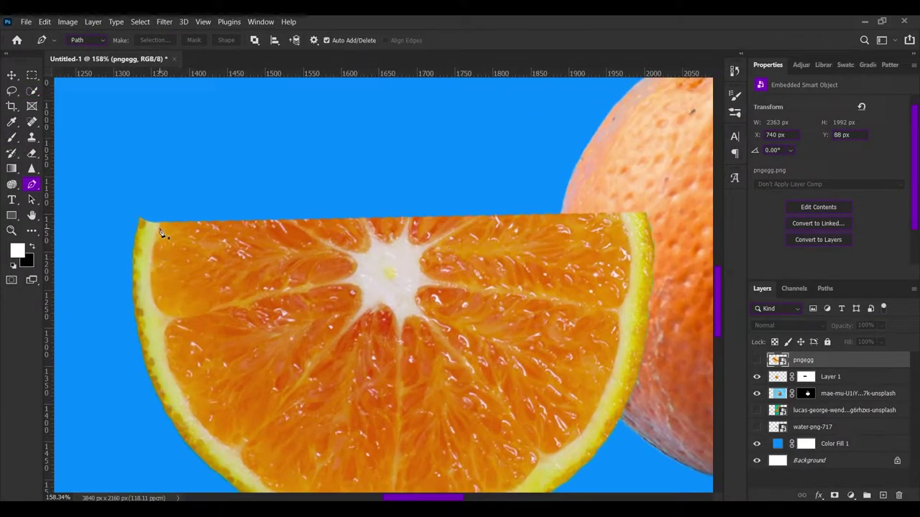
{"action": "left_click", "coordinate": [158, 223]}
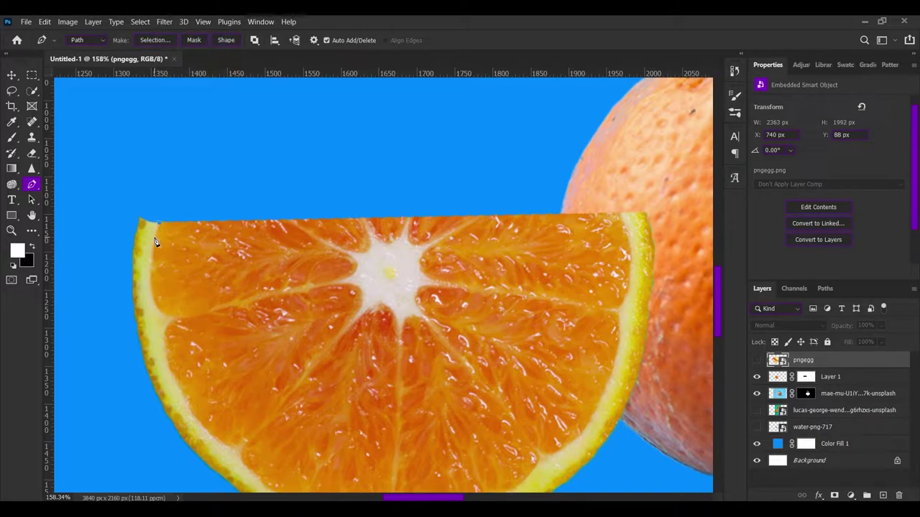
{"action": "left_click", "coordinate": [151, 297]}
{"action": "left_click_drag", "start_coordinate": [156, 308], "coordinate": [161, 313]}
{"action": "left_click", "coordinate": [172, 318]}
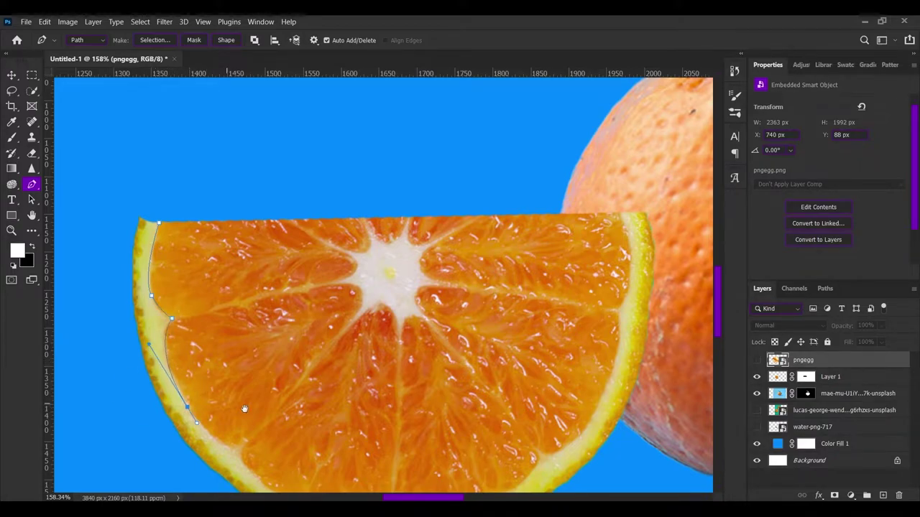
{"action": "scroll", "coordinate": [136, 309], "scroll_direction": "down", "scroll_amount": 5}
{"action": "left_click_drag", "start_coordinate": [137, 287], "coordinate": [150, 296]}
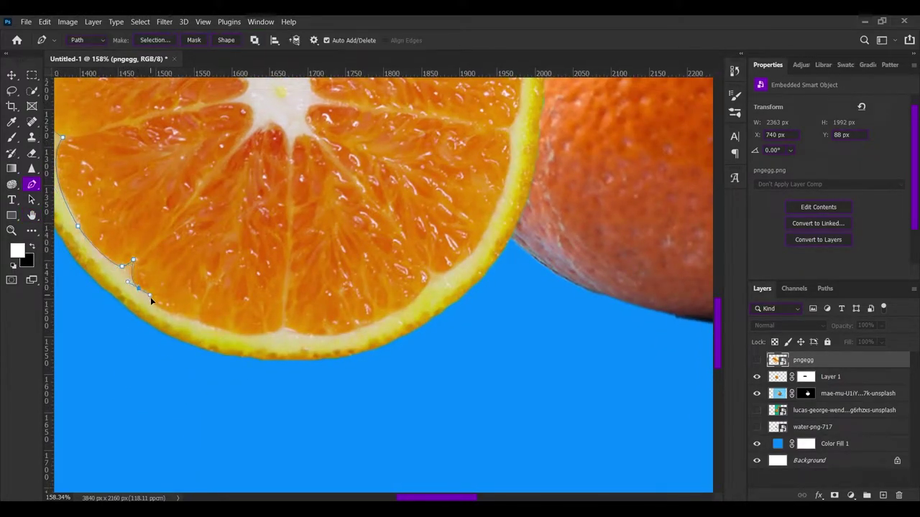
{"action": "left_click_drag", "start_coordinate": [218, 331], "coordinate": [219, 327]}
{"action": "left_click_drag", "start_coordinate": [276, 331], "coordinate": [289, 317]}
{"action": "left_click_drag", "start_coordinate": [363, 334], "coordinate": [376, 320]}
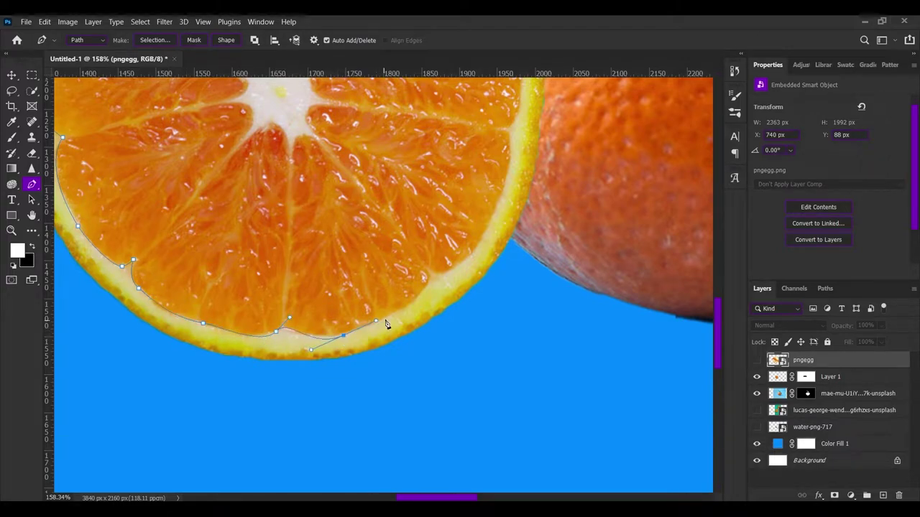
Continue the path up the slice's right inner edge to its top corner
{"action": "mouse_move", "coordinate": [421, 294]}
{"action": "left_mouse_down"}
{"action": "mouse_move", "coordinate": [324, 353]}
{"action": "mouse_move", "coordinate": [328, 325]}
{"action": "mouse_move", "coordinate": [322, 405]}
{"action": "mouse_move", "coordinate": [344, 363]}
{"action": "mouse_move", "coordinate": [352, 419]}
{"action": "left_mouse_up"}
{"action": "left_click", "coordinate": [324, 392]}
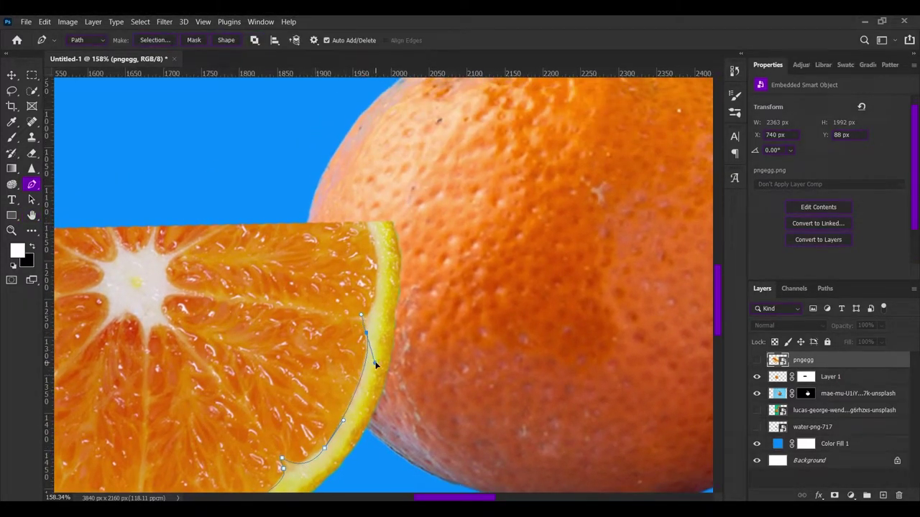
{"action": "left_click_drag", "start_coordinate": [381, 286], "coordinate": [392, 359]}
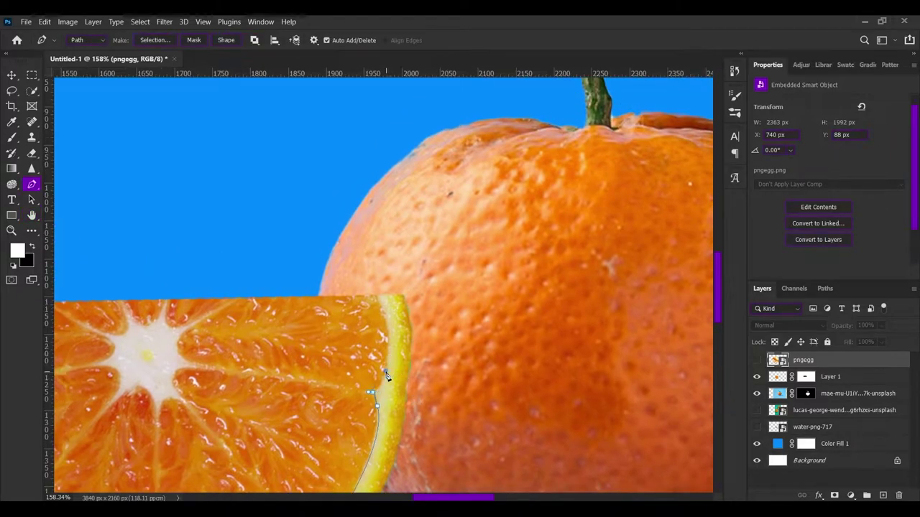
{"action": "left_click", "coordinate": [388, 349]}
{"action": "left_click_drag", "start_coordinate": [381, 309], "coordinate": [369, 287]}
{"action": "scroll", "coordinate": [350, 287], "scroll_direction": "down", "scroll_amount": 5}
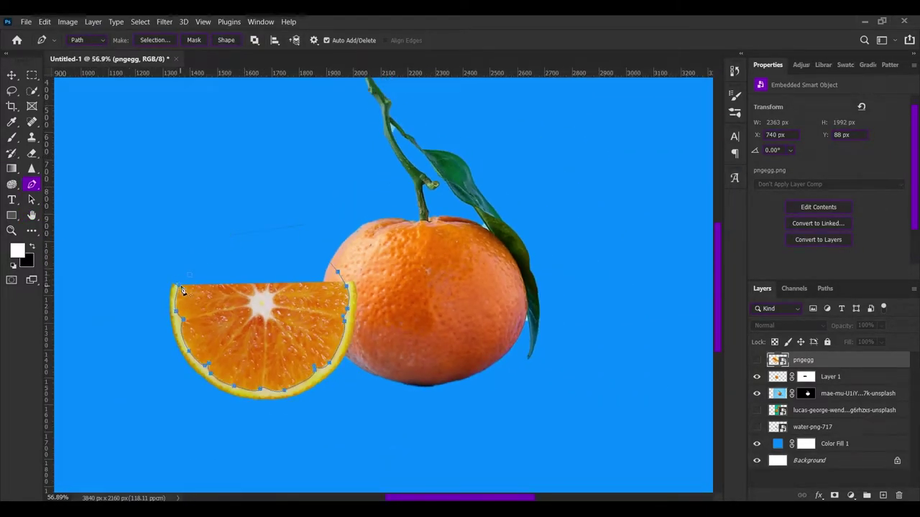
{"action": "right_click", "coordinate": [182, 289]}
Convert the path to an unfeathered selection and target Layer 1's mask
{"action": "left_click", "coordinate": [209, 288]}
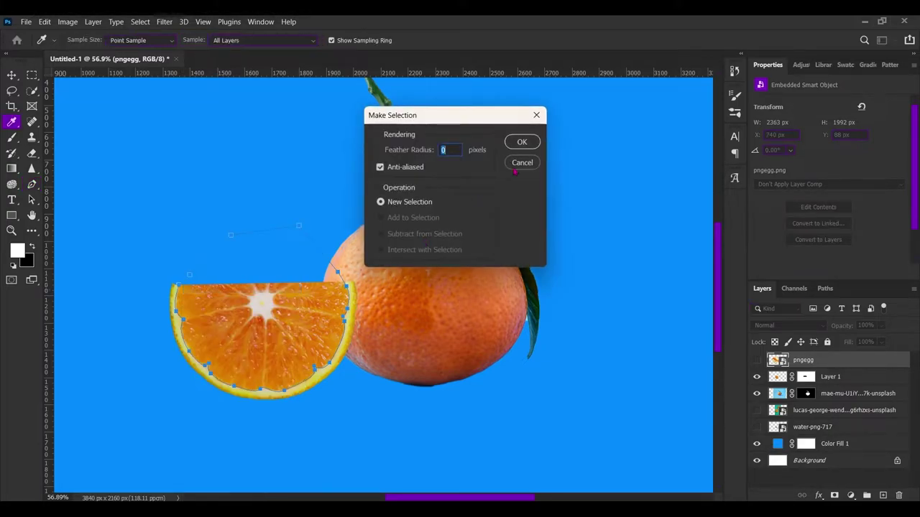
{"action": "left_click", "coordinate": [523, 142]}
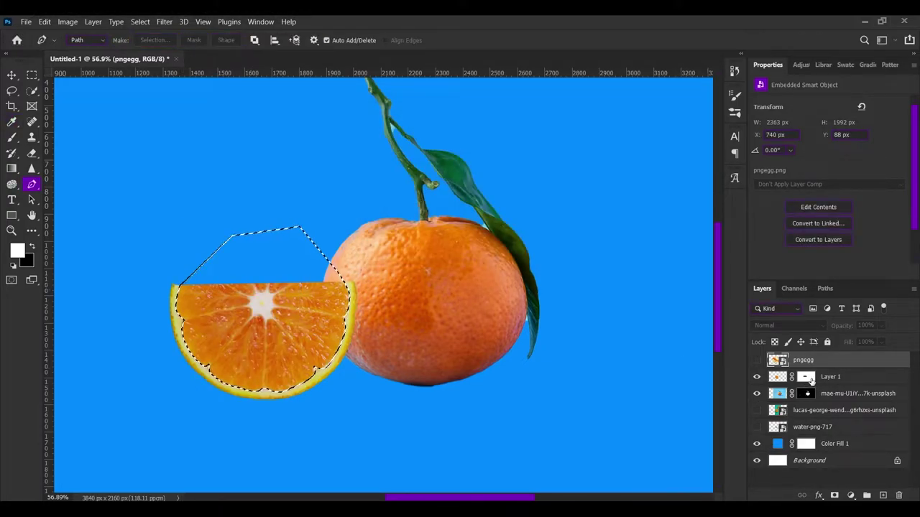
{"action": "left_click", "coordinate": [806, 377]}
{"action": "key", "text": "b"}
Paint black inside the selection to hide the orange flesh, then deselect
{"action": "key", "text": "x"}
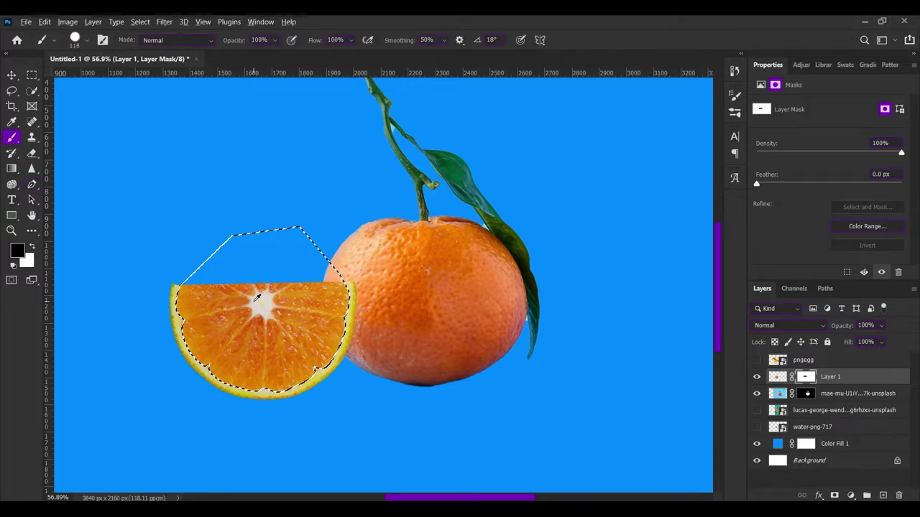
{"action": "left_click_drag", "start_coordinate": [201, 316], "coordinate": [323, 316]}
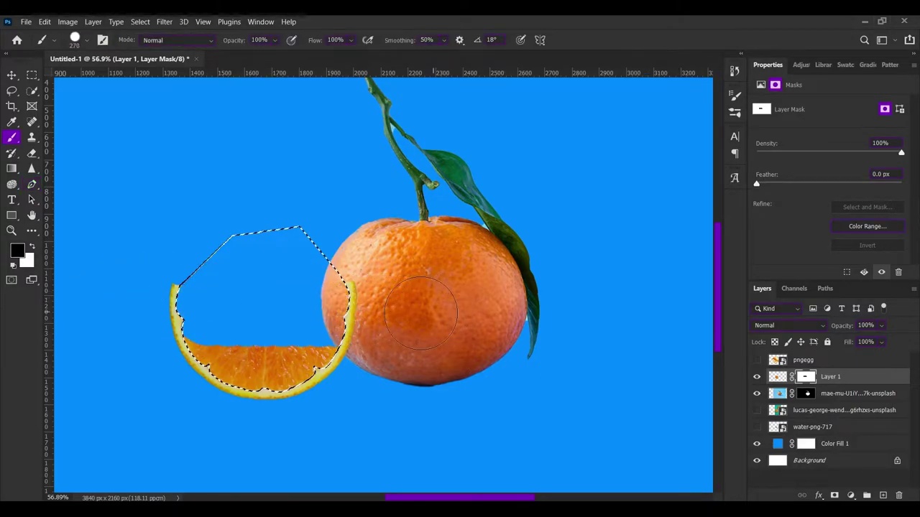
{"action": "left_click_drag", "start_coordinate": [421, 313], "coordinate": [149, 375]}
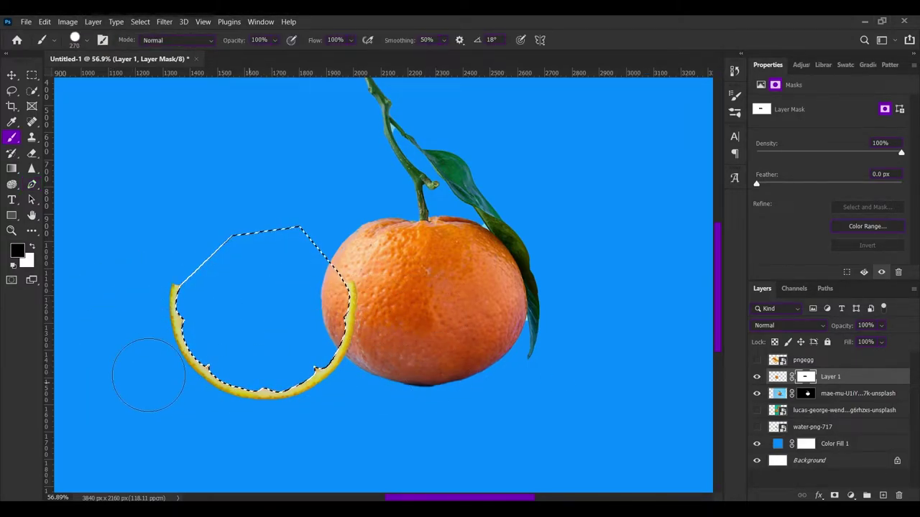
{"action": "key", "text": "w"}
{"action": "right_click", "coordinate": [263, 307]}
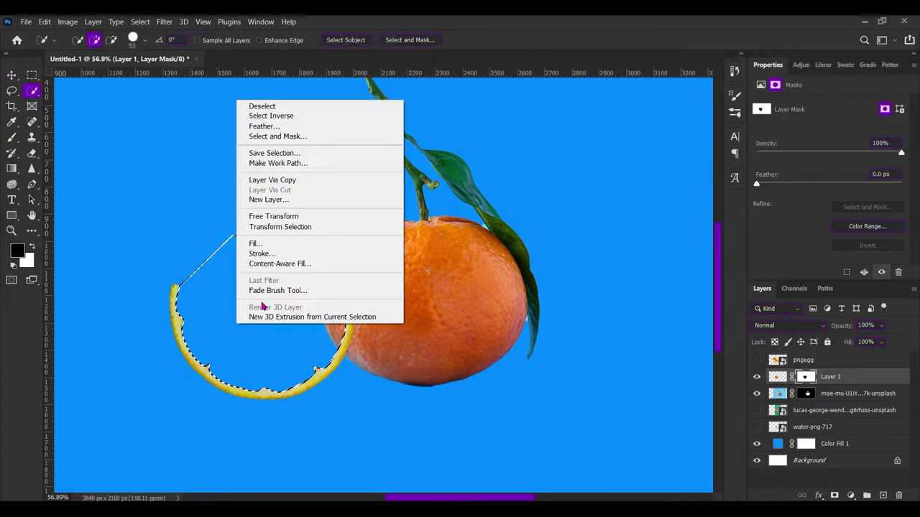
{"action": "left_click", "coordinate": [294, 106]}
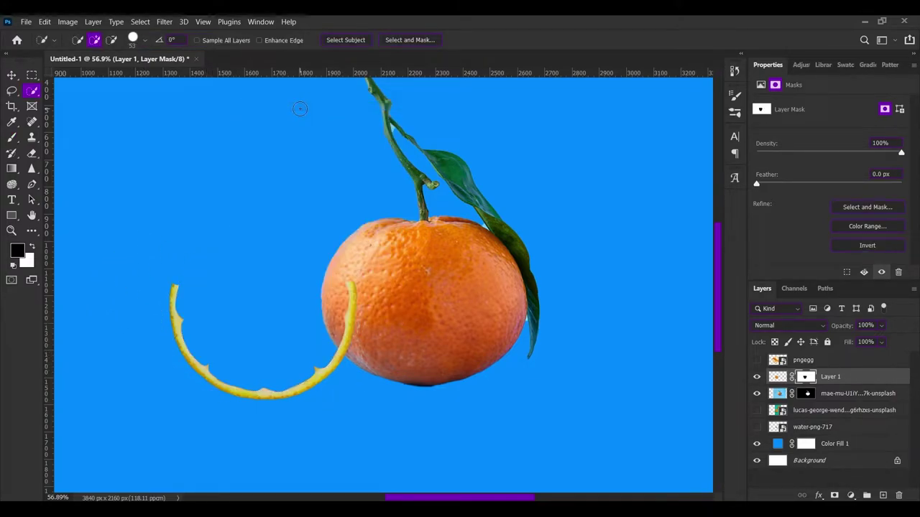
Show the water-png-717 splash and move it down-left, scaled to about 93%
{"action": "key", "text": "v"}
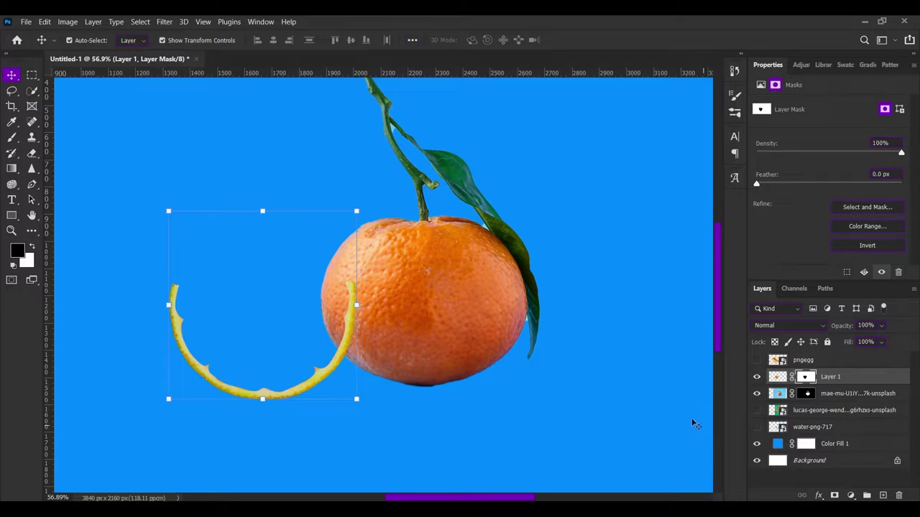
{"action": "key", "text": "b"}
{"action": "key", "text": "v"}
{"action": "left_click", "coordinate": [839, 428]}
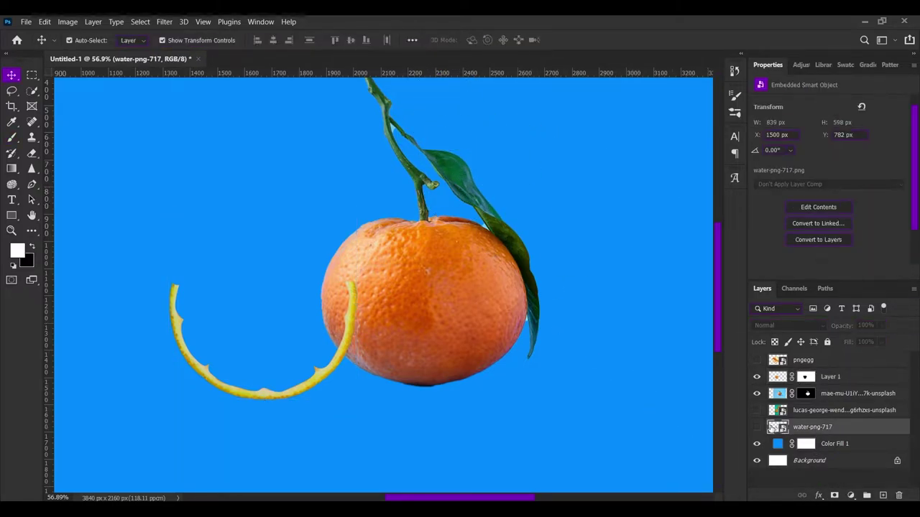
{"action": "left_click", "coordinate": [757, 427]}
{"action": "key", "text": "ctrl+t"}
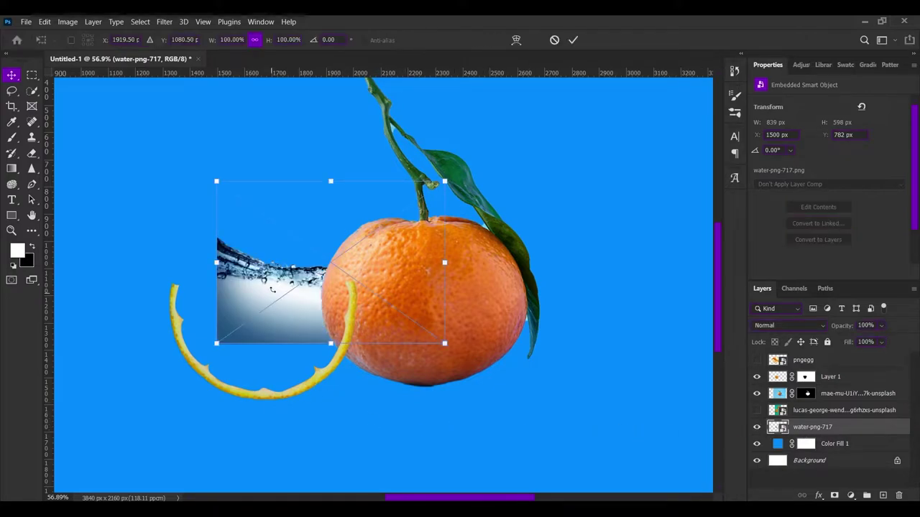
{"action": "left_click_drag", "start_coordinate": [309, 284], "coordinate": [261, 314]}
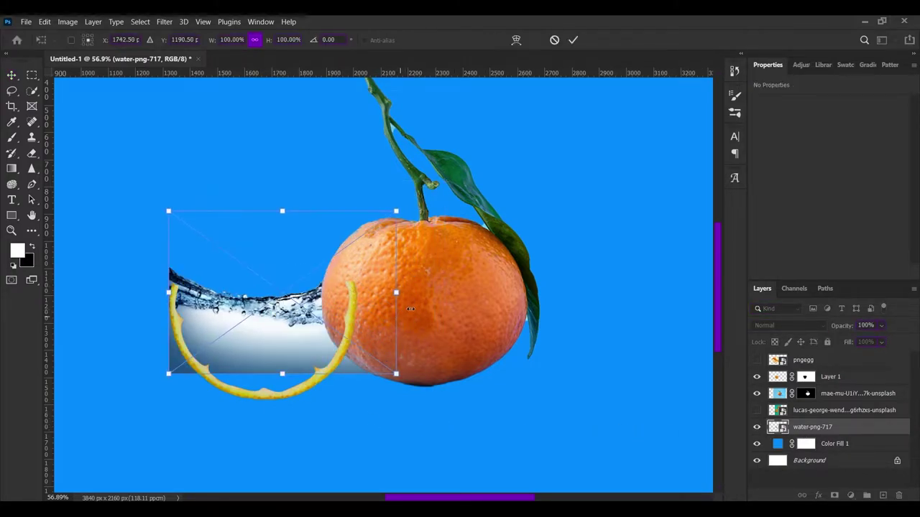
{"action": "left_click_drag", "start_coordinate": [396, 293], "coordinate": [380, 292]}
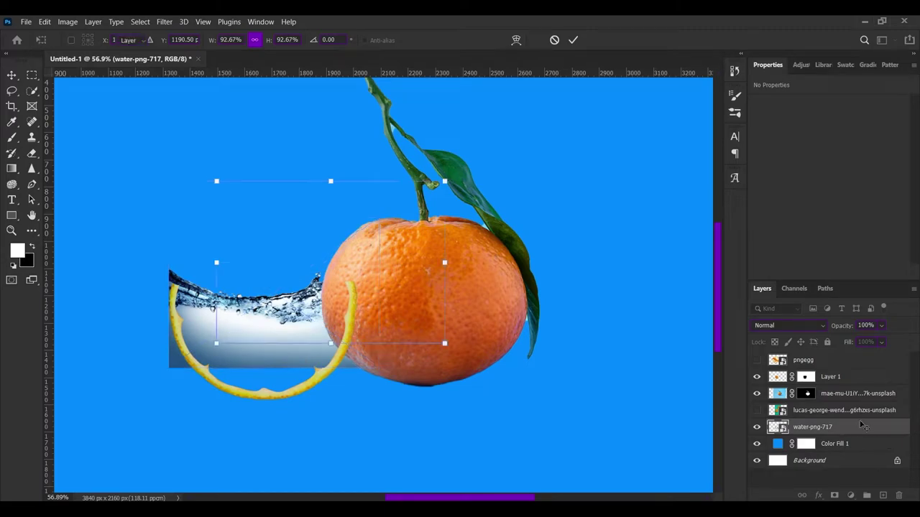
Move the water layer above the peel layer and enlarge it over the peel arc
{"action": "left_click", "coordinate": [869, 428]}
{"action": "double_click", "coordinate": [862, 428]}
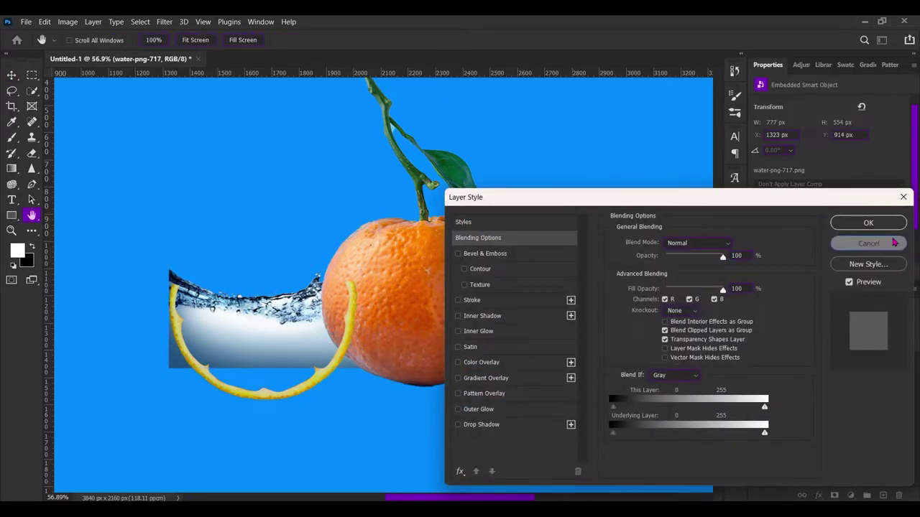
{"action": "left_click", "coordinate": [868, 243]}
{"action": "left_click_drag", "start_coordinate": [862, 429], "coordinate": [871, 369]}
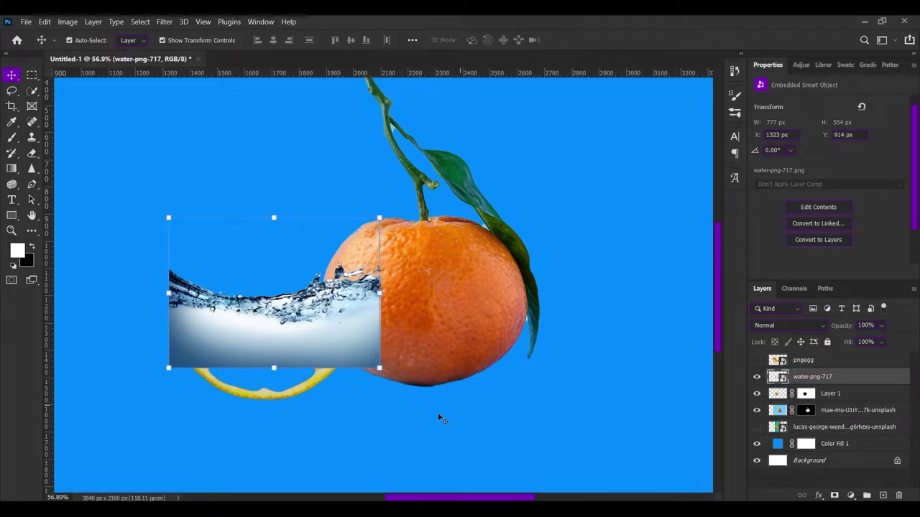
{"action": "key", "text": "ctrl+t"}
{"action": "left_click_drag", "start_coordinate": [336, 304], "coordinate": [338, 339]}
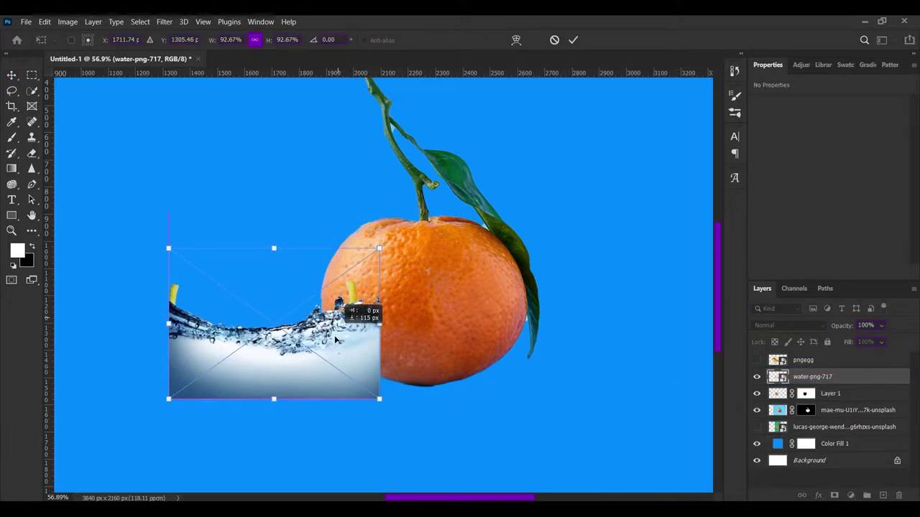
{"action": "left_click_drag", "start_coordinate": [274, 248], "coordinate": [277, 221]}
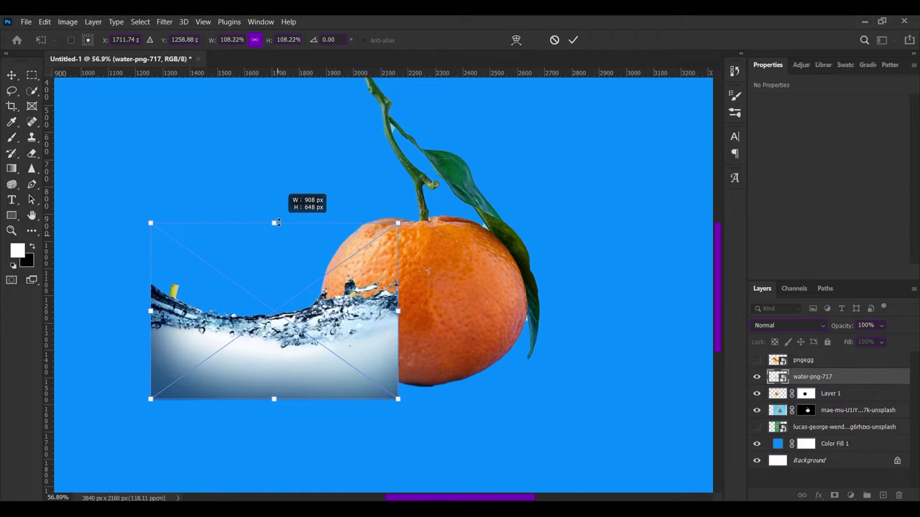
{"action": "left_click", "coordinate": [572, 40]}
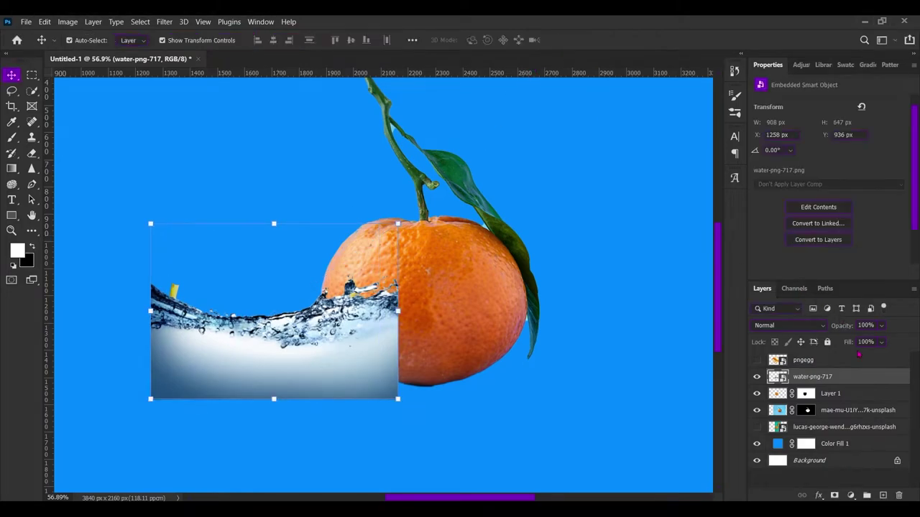
{"action": "left_click", "coordinate": [810, 328]}
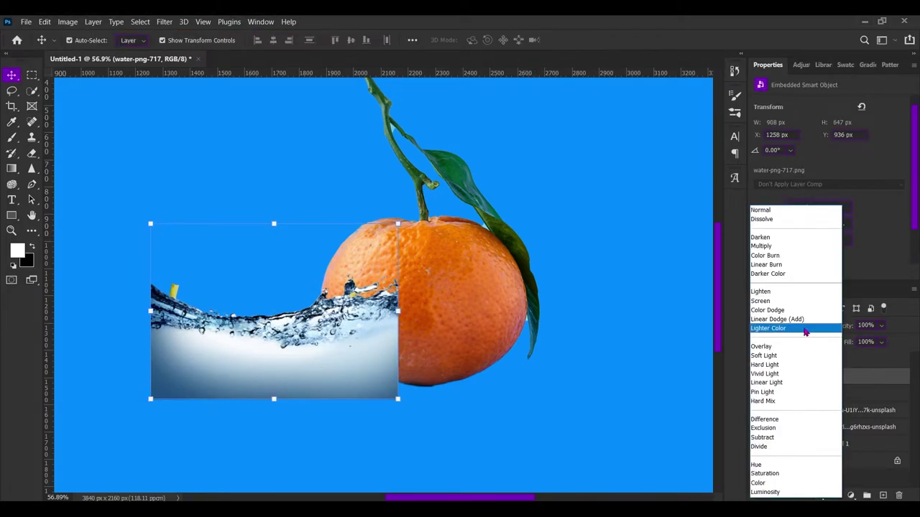
Set the water layer's blend mode to Multiply
{"action": "left_click", "coordinate": [766, 247]}
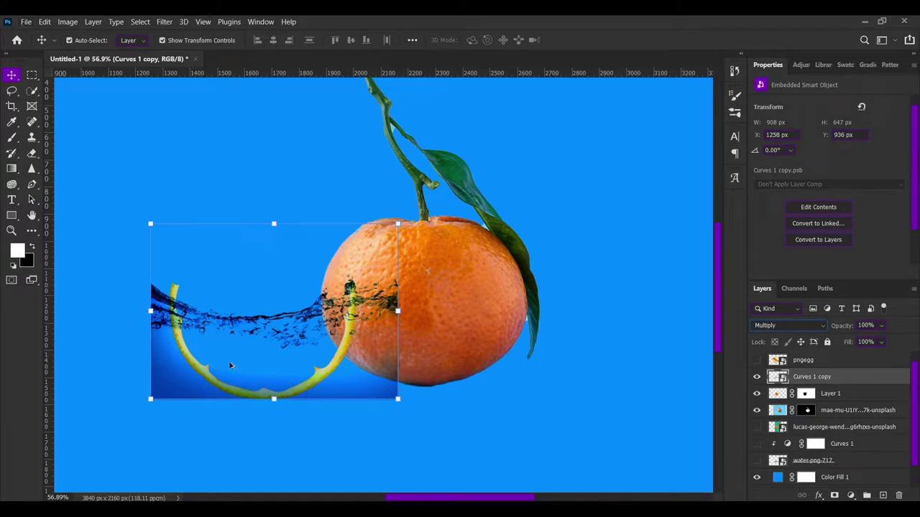
{"action": "left_click", "coordinate": [556, 365]}
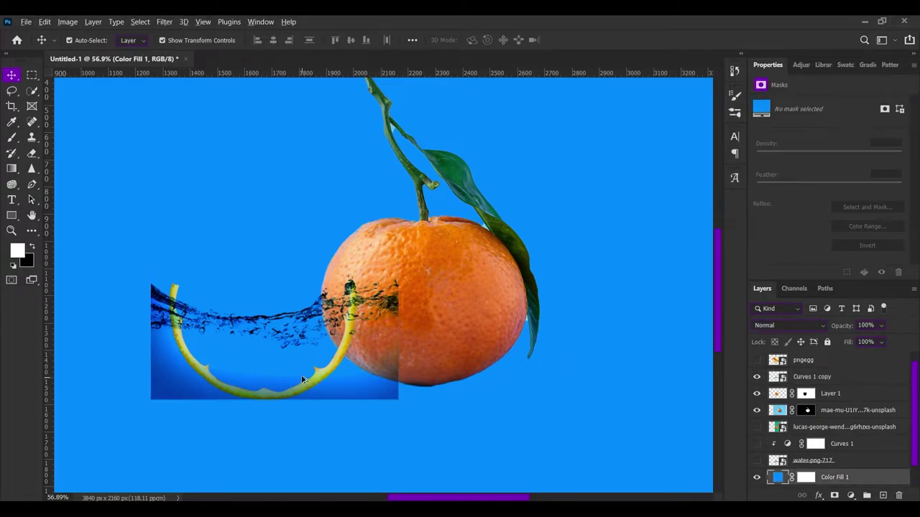
{"action": "scroll", "coordinate": [302, 379], "scroll_direction": "up", "scroll_amount": 3}
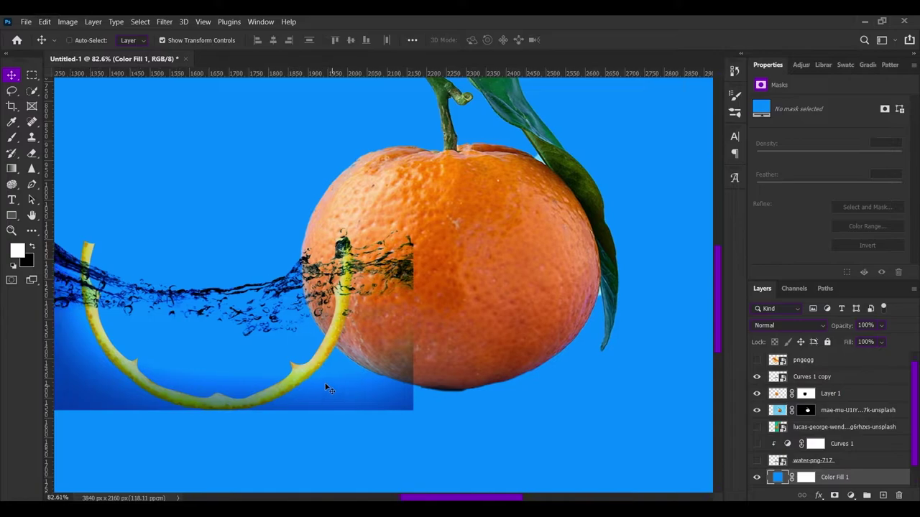
{"action": "scroll", "coordinate": [324, 366], "scroll_direction": "left", "scroll_amount": 5}
{"action": "left_click", "coordinate": [379, 343]}
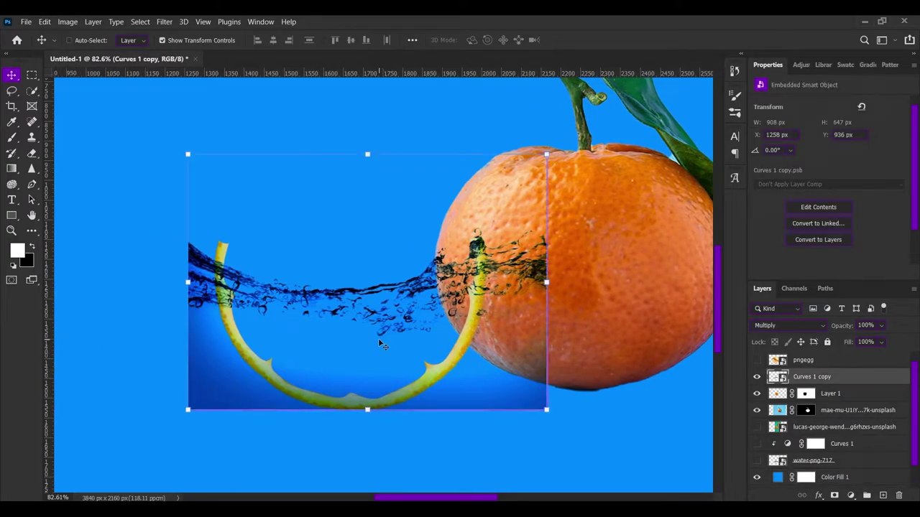
Scale the water to about 73.5%, centre it in the peel arc, and stack it below Layer 1
{"action": "key", "text": "ctrl+t"}
{"action": "left_click_drag", "start_coordinate": [546, 281], "coordinate": [479, 286]}
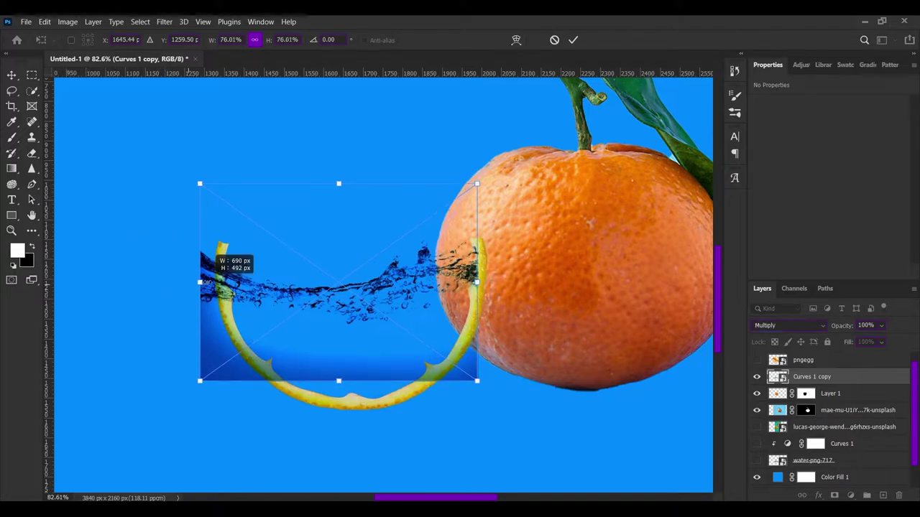
{"action": "left_click_drag", "start_coordinate": [187, 283], "coordinate": [213, 285]}
{"action": "left_click_drag", "start_coordinate": [339, 293], "coordinate": [350, 324]}
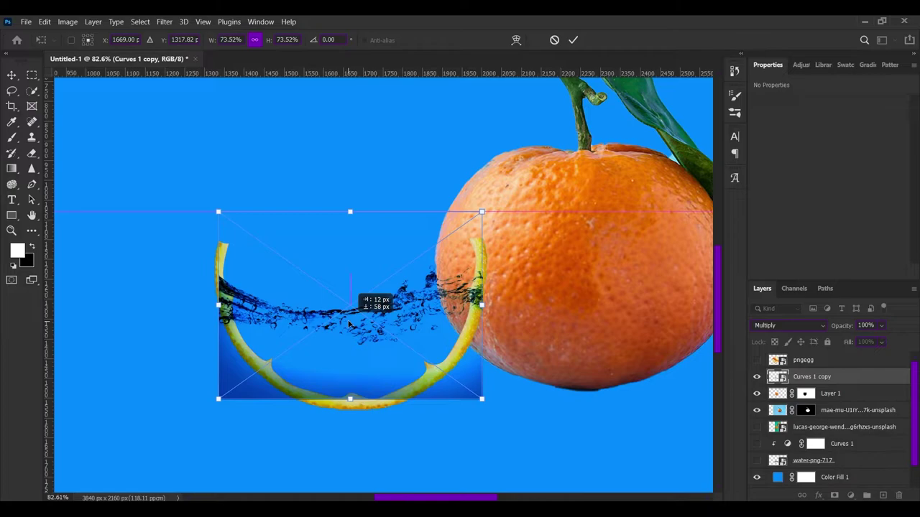
{"action": "left_click_drag", "start_coordinate": [350, 325], "coordinate": [347, 325]}
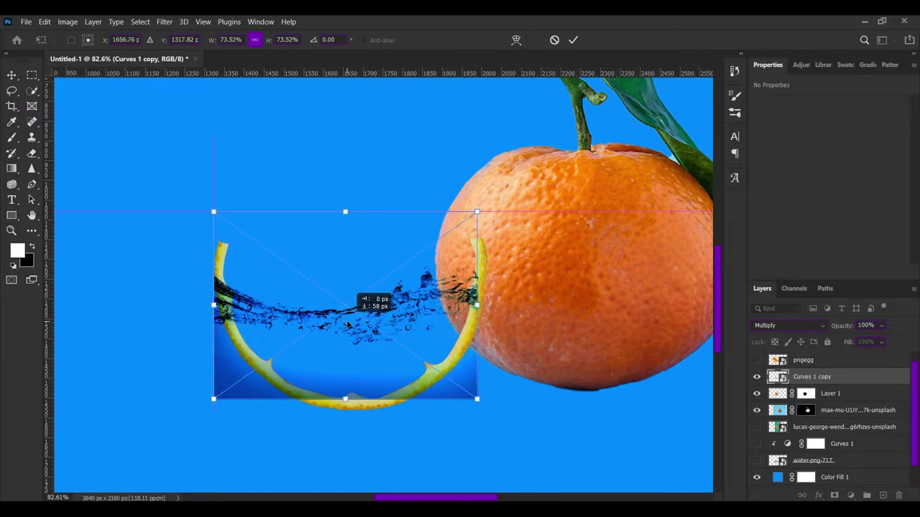
{"action": "left_click_drag", "start_coordinate": [347, 324], "coordinate": [347, 325]}
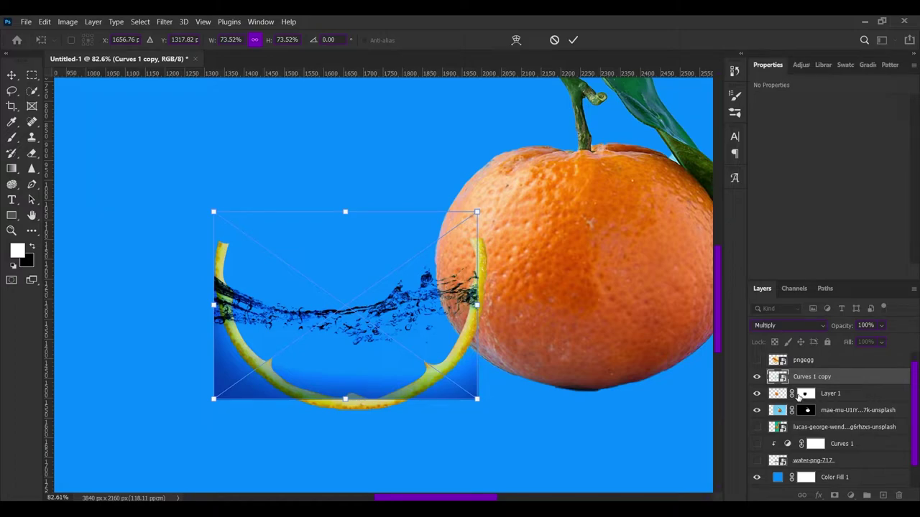
{"action": "scroll", "coordinate": [376, 389], "scroll_direction": "up", "scroll_amount": 3}
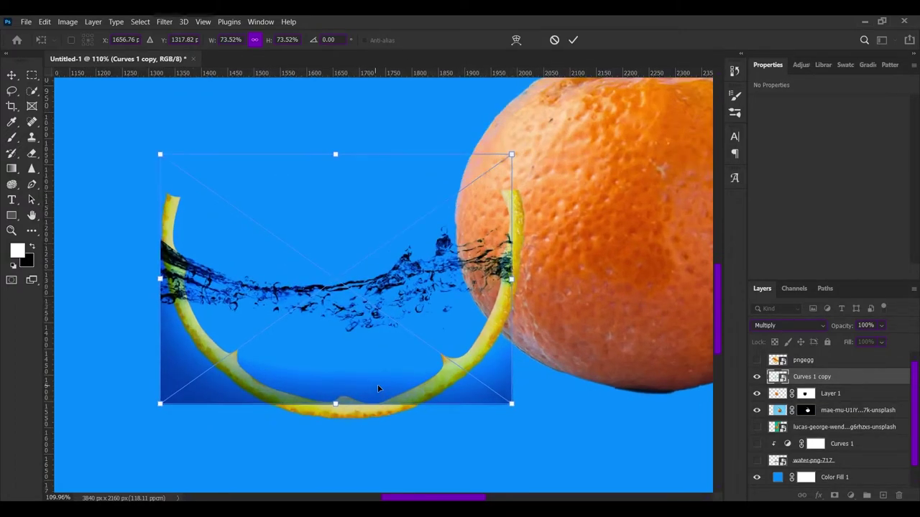
{"action": "left_click_drag", "start_coordinate": [845, 387], "coordinate": [841, 402]}
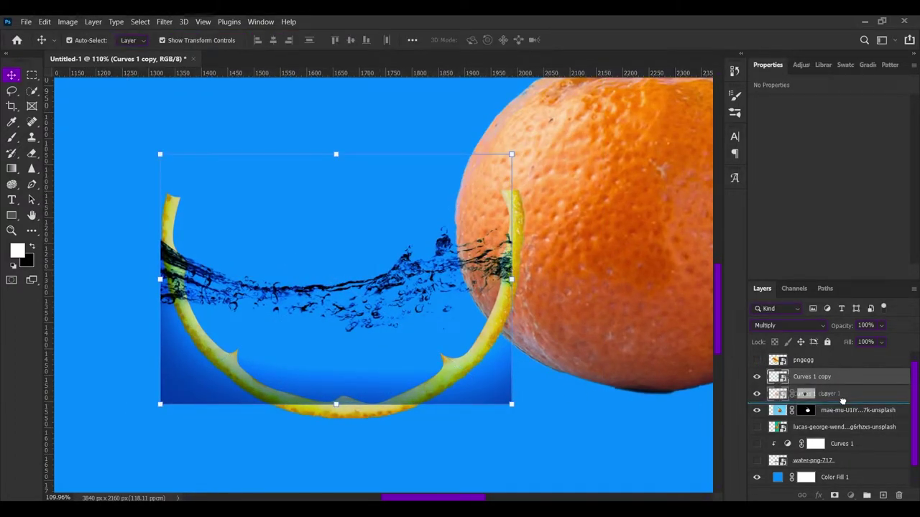
Add a layer mask to the water layer and set a 0% smoothing, about 119 px brush
{"action": "key", "text": "b"}
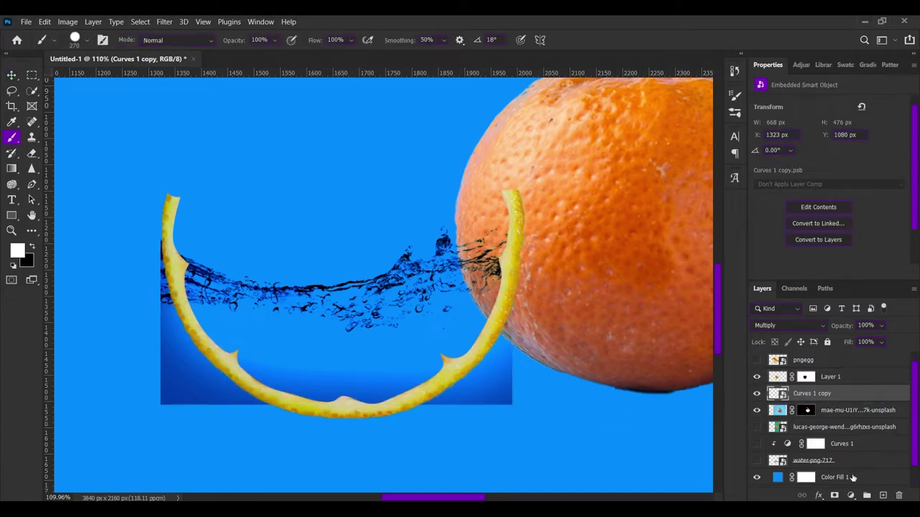
{"action": "left_click", "coordinate": [833, 496]}
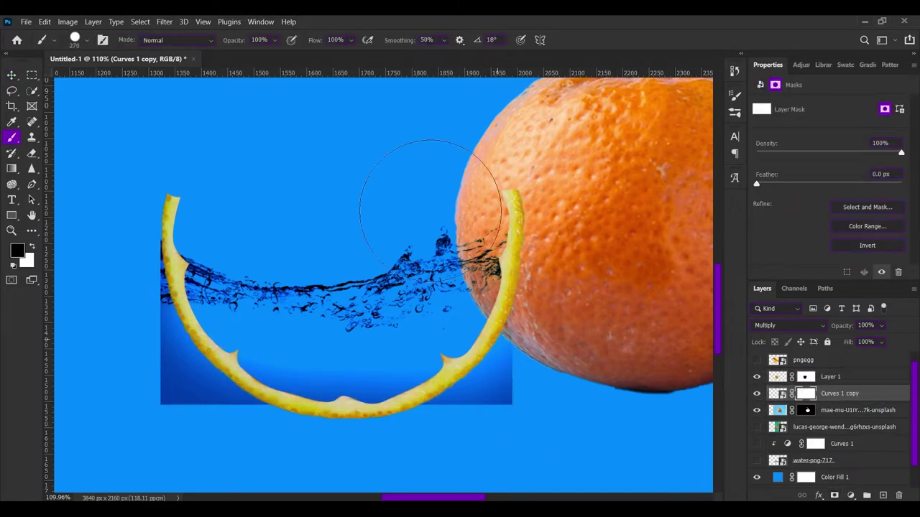
{"action": "left_click", "coordinate": [443, 40]}
{"action": "left_click_drag", "start_coordinate": [449, 54], "coordinate": [423, 55]}
{"action": "scroll", "coordinate": [547, 386], "scroll_direction": "up", "scroll_amount": 3}
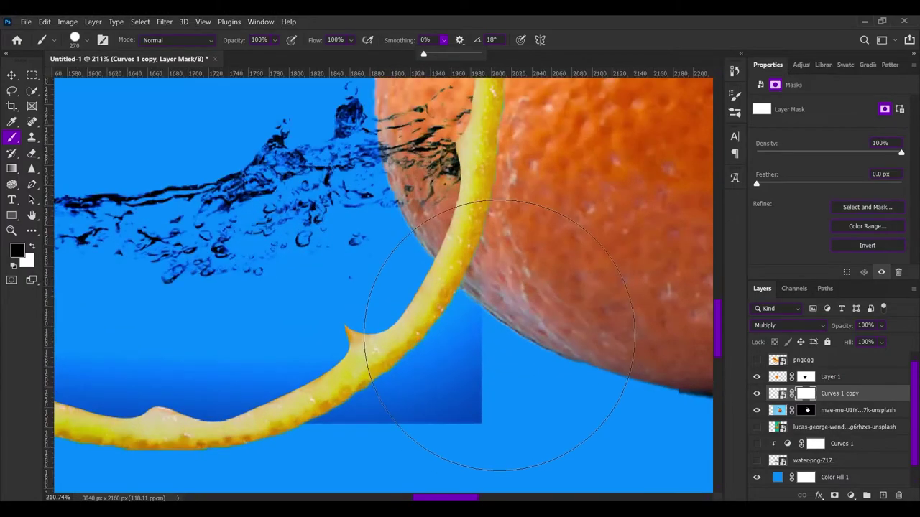
{"action": "left_click_drag", "start_coordinate": [530, 353], "coordinate": [437, 355], "text": "alt"}
Paint black over the dark water patches outside the peel arc
{"action": "left_click_drag", "start_coordinate": [392, 429], "coordinate": [339, 462]}
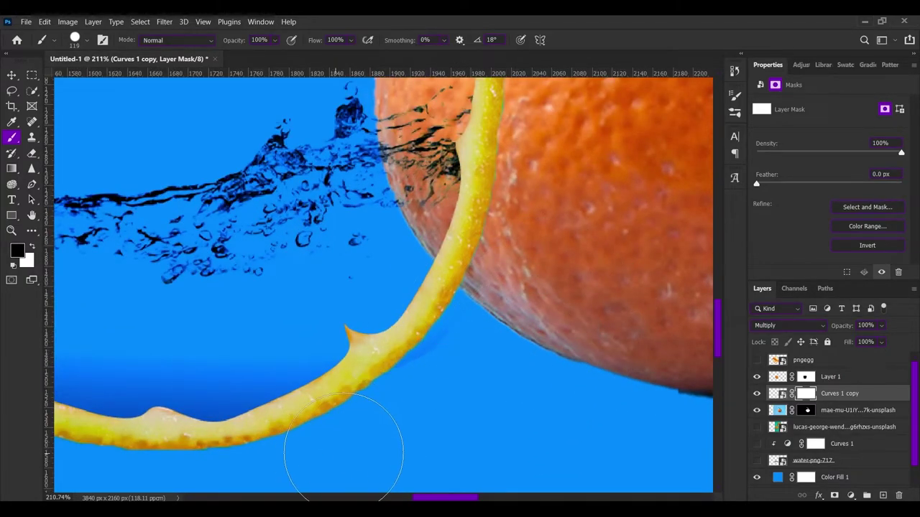
{"action": "scroll", "coordinate": [484, 369], "scroll_direction": "up", "scroll_amount": 2}
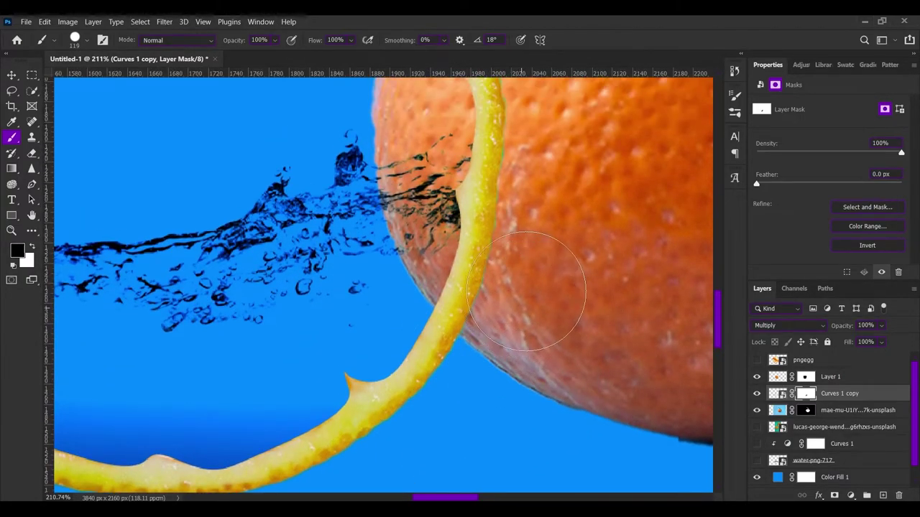
{"action": "scroll", "coordinate": [503, 323], "scroll_direction": "up", "scroll_amount": 2}
{"action": "scroll", "coordinate": [544, 335], "scroll_direction": "down", "scroll_amount": 3}
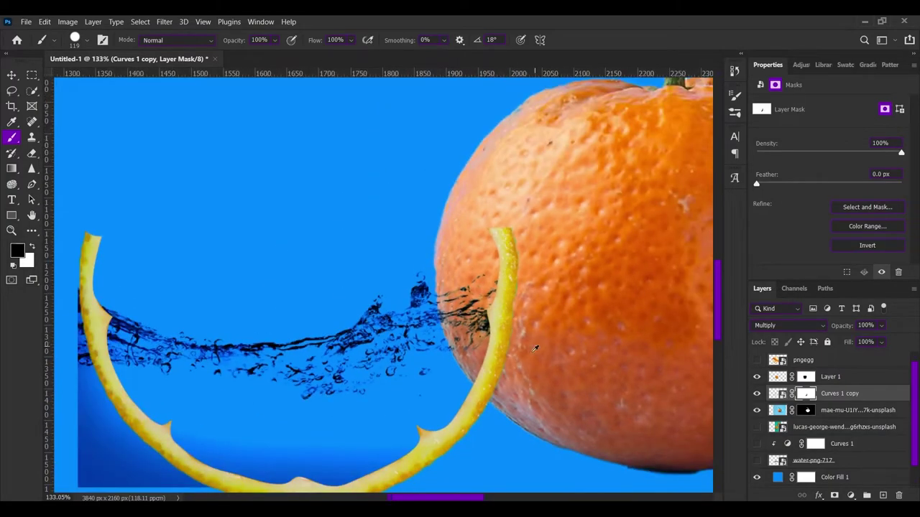
{"action": "scroll", "coordinate": [431, 359], "scroll_direction": "down", "scroll_amount": 2}
{"action": "scroll", "coordinate": [338, 419], "scroll_direction": "up", "scroll_amount": 2}
{"action": "scroll", "coordinate": [392, 378], "scroll_direction": "up", "scroll_amount": 2}
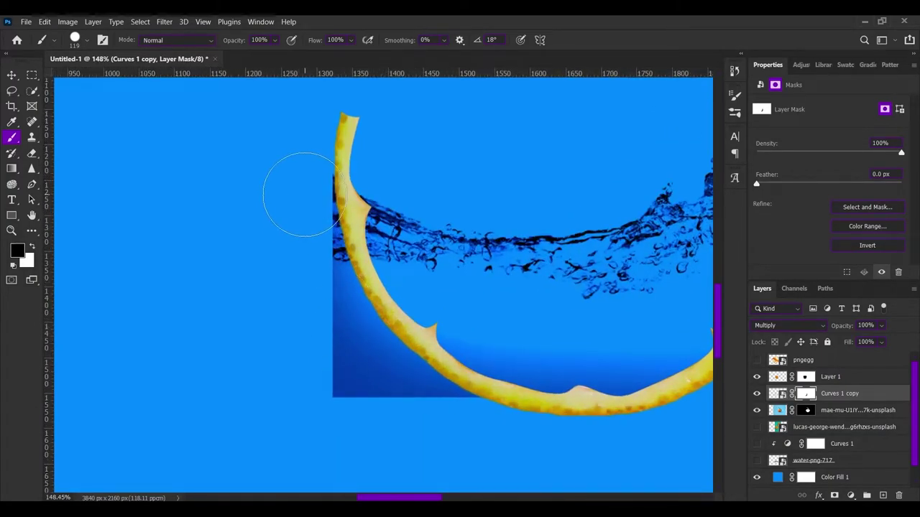
{"action": "mouse_move", "coordinate": [294, 191]}
{"action": "left_mouse_down"}
{"action": "mouse_move", "coordinate": [294, 232]}
{"action": "mouse_move", "coordinate": [318, 304]}
{"action": "mouse_move", "coordinate": [377, 372]}
{"action": "mouse_move", "coordinate": [455, 421]}
{"action": "left_mouse_up"}
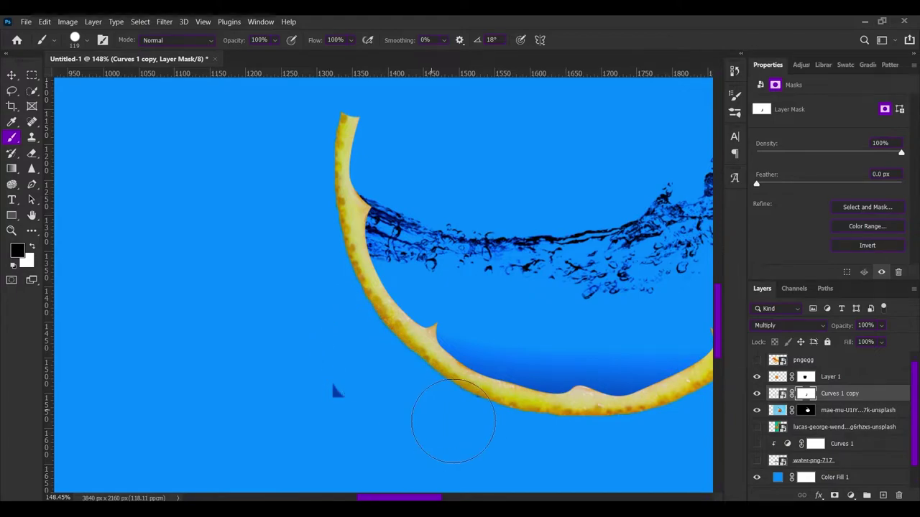
{"action": "scroll", "coordinate": [526, 359], "scroll_direction": "down", "scroll_amount": 2}
{"action": "scroll", "coordinate": [529, 361], "scroll_direction": "down", "scroll_amount": 1}
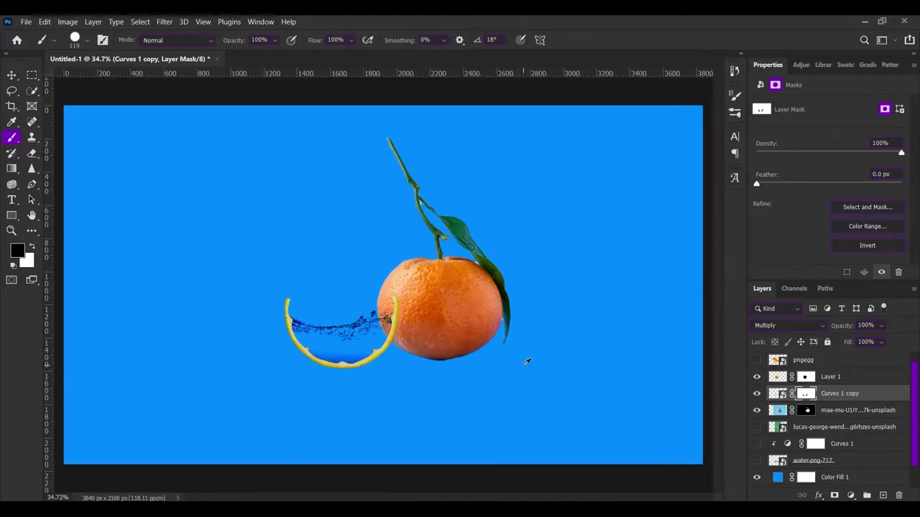
{"action": "scroll", "coordinate": [427, 361], "scroll_direction": "up", "scroll_amount": 1}
{"action": "scroll", "coordinate": [381, 352], "scroll_direction": "up", "scroll_amount": 1}
Show the goldfish layer, scale it to about 30% and place it inside the peel bowl
{"action": "key", "text": "v"}
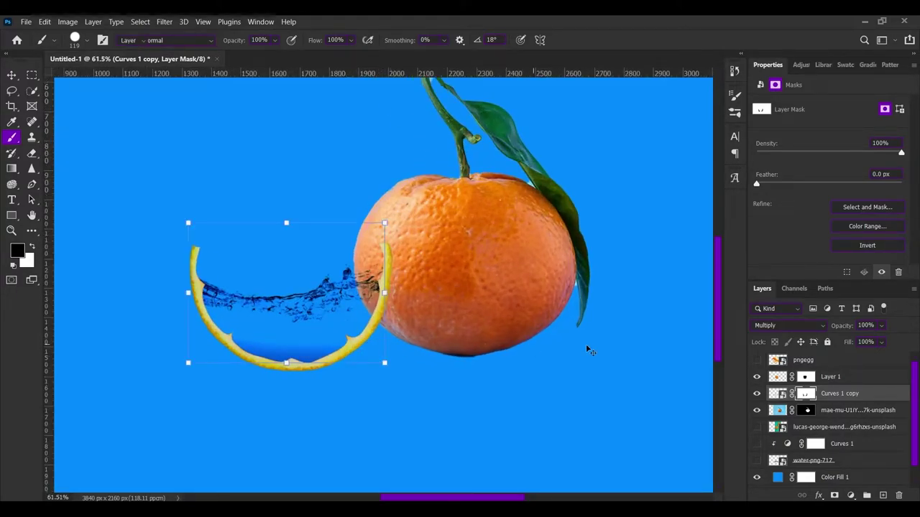
{"action": "left_click", "coordinate": [756, 360]}
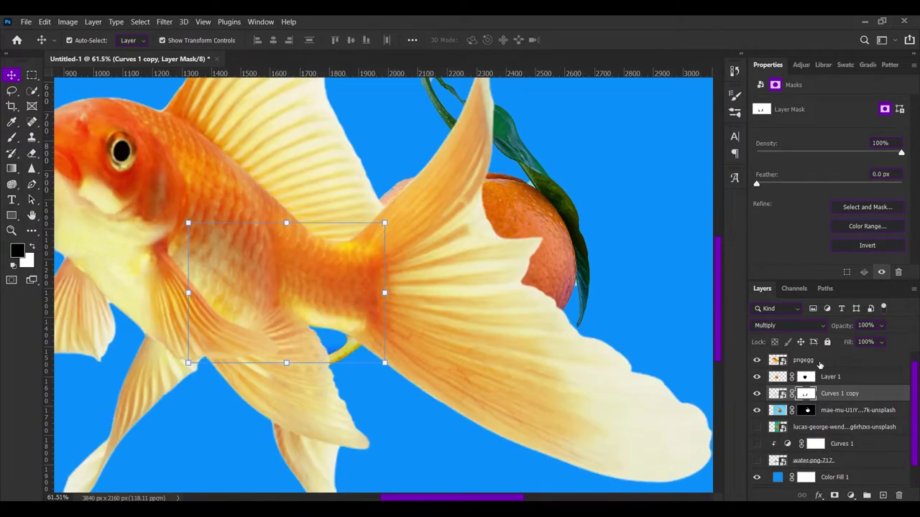
{"action": "left_click", "coordinate": [834, 363]}
{"action": "key", "text": "ctrl+t"}
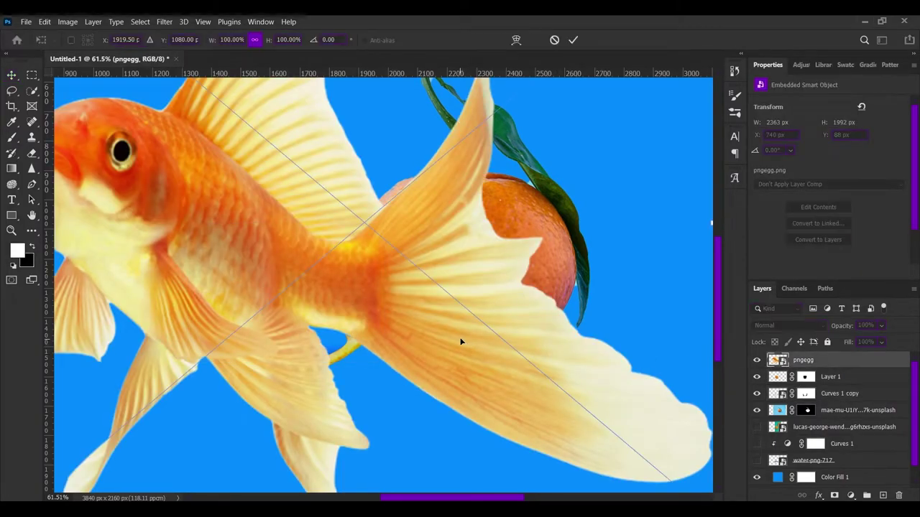
{"action": "scroll", "coordinate": [464, 319], "scroll_direction": "down", "scroll_amount": 5}
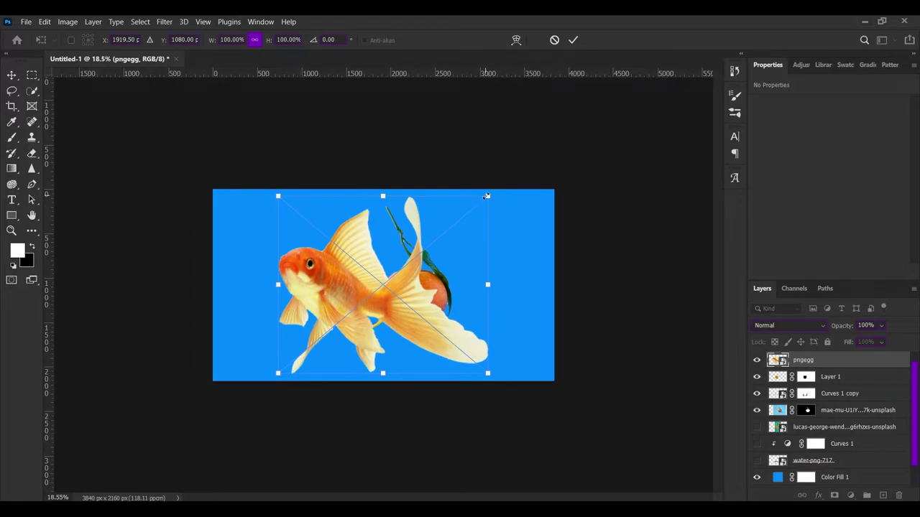
{"action": "left_click_drag", "start_coordinate": [487, 195], "coordinate": [342, 320]}
{"action": "scroll", "coordinate": [316, 346], "scroll_direction": "up", "scroll_amount": 5}
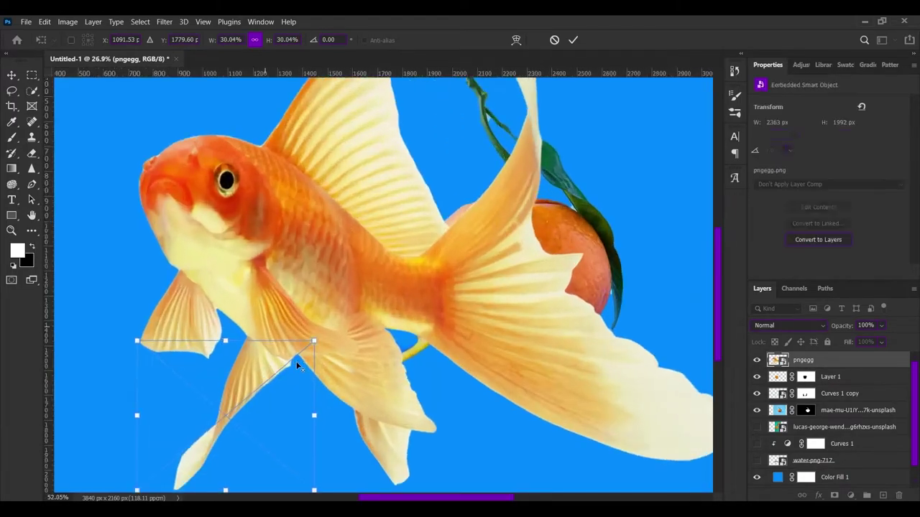
{"action": "left_click_drag", "start_coordinate": [224, 434], "coordinate": [392, 347]}
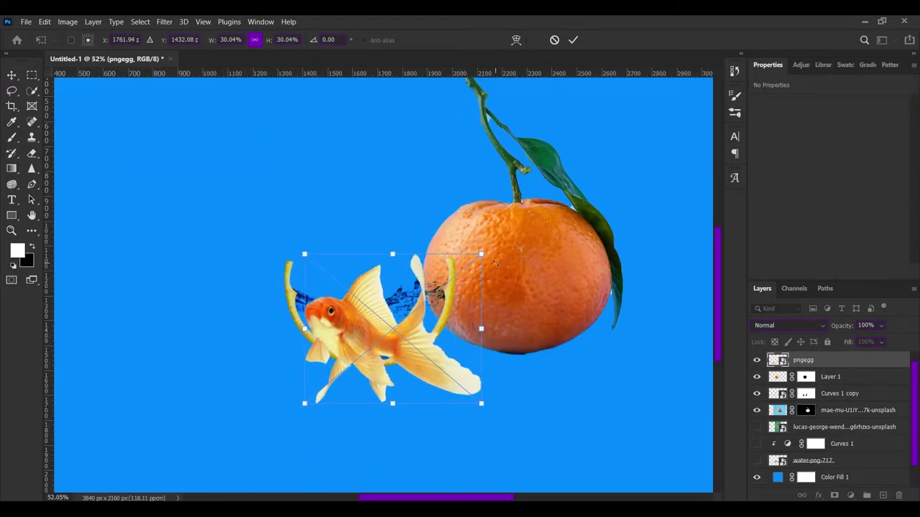
{"action": "mouse_move", "coordinate": [482, 254]}
{"action": "left_mouse_down"}
{"action": "mouse_move", "coordinate": [371, 348]}
{"action": "mouse_move", "coordinate": [388, 317]}
{"action": "left_mouse_up"}
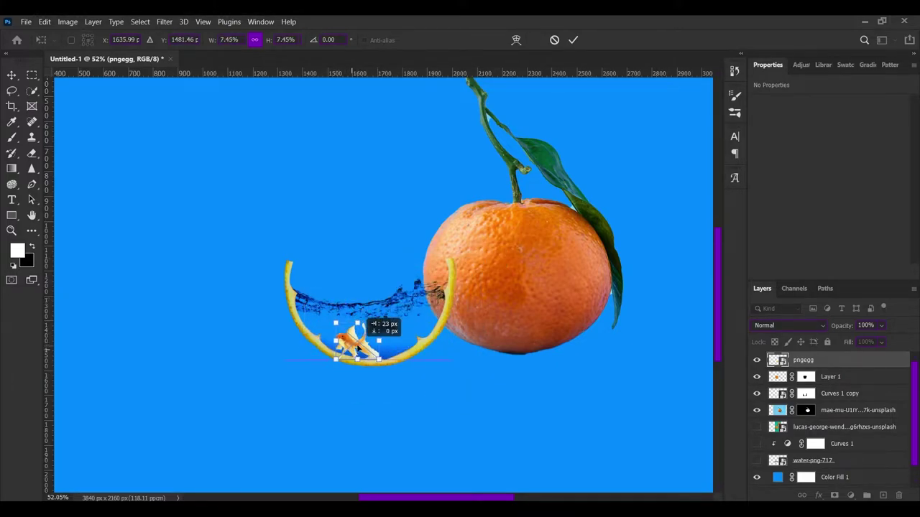
{"action": "key", "text": "Return"}
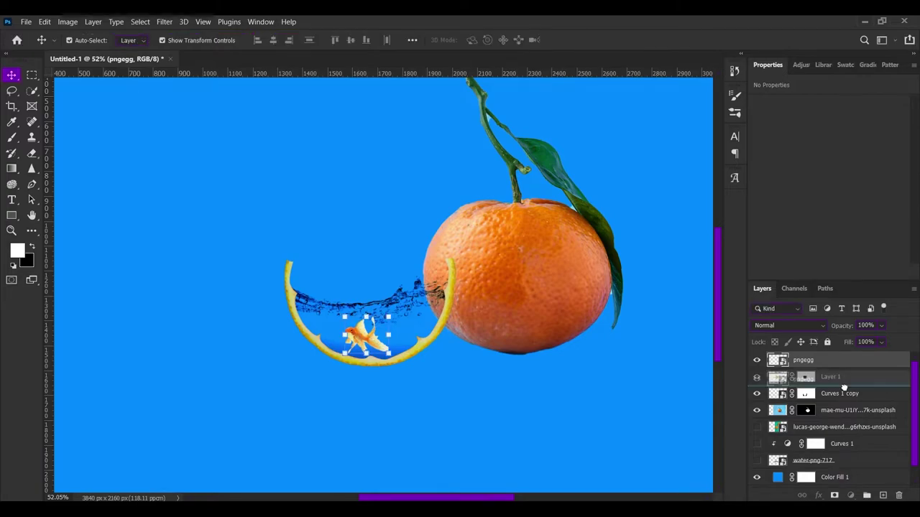
Move the pngegg goldfish layer beneath Layer 1 in the stack
{"action": "left_click_drag", "start_coordinate": [829, 366], "coordinate": [841, 383]}
{"action": "scroll", "coordinate": [493, 379], "scroll_direction": "up", "scroll_amount": 1}
{"action": "scroll", "coordinate": [459, 374], "scroll_direction": "up", "scroll_amount": 2}
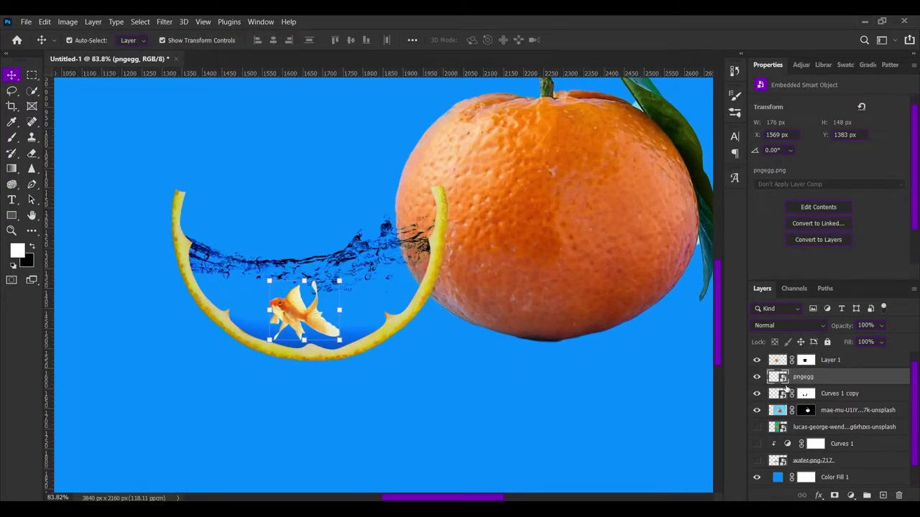
Reselect the goldfish layer and shrink the goldfish a little more
{"action": "left_click", "coordinate": [424, 367]}
{"action": "scroll", "coordinate": [425, 368], "scroll_direction": "down", "scroll_amount": 1}
{"action": "scroll", "coordinate": [425, 368], "scroll_direction": "up", "scroll_amount": 1}
{"action": "scroll", "coordinate": [371, 349], "scroll_direction": "up", "scroll_amount": 1}
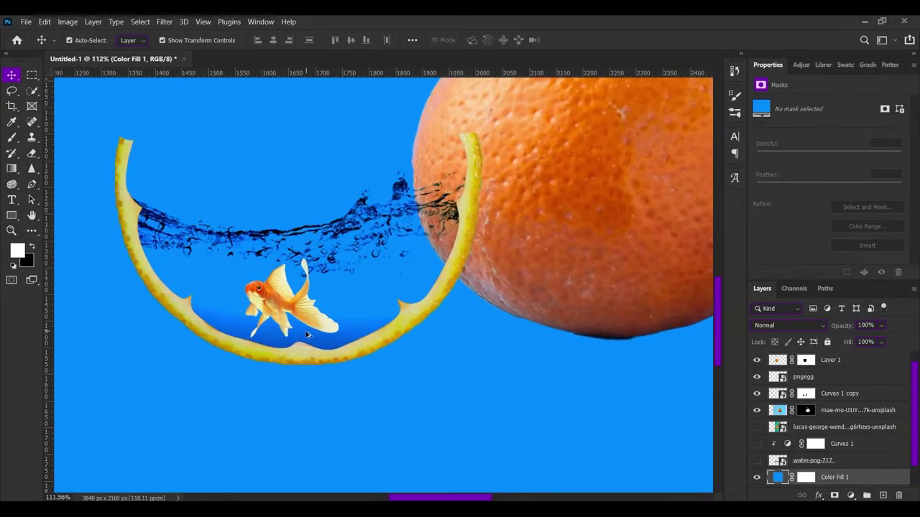
{"action": "left_click", "coordinate": [838, 380]}
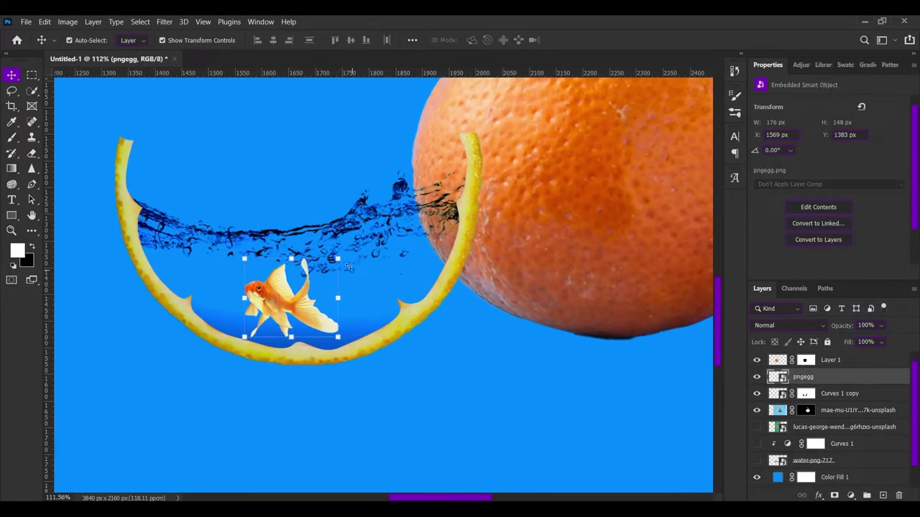
{"action": "left_click_drag", "start_coordinate": [338, 259], "coordinate": [319, 271]}
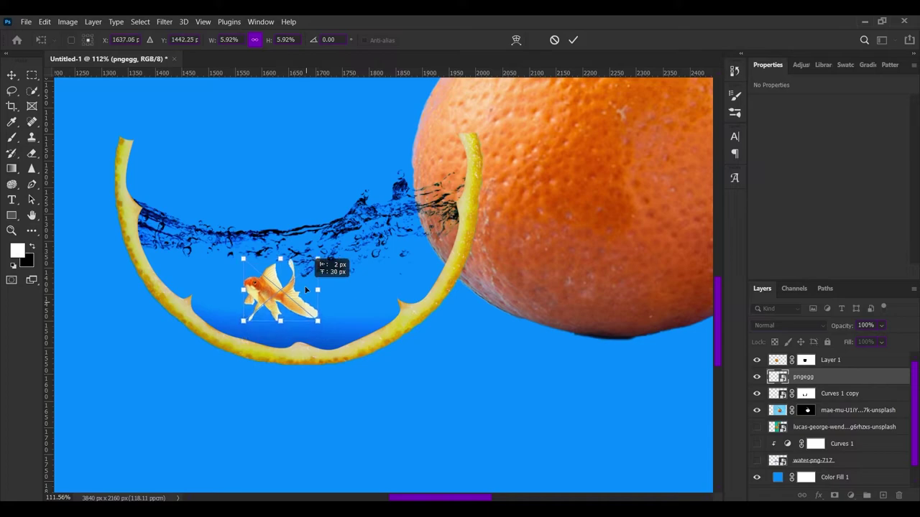
Nudge the goldfish up and left in the water and commit the transform
{"action": "left_click_drag", "start_coordinate": [310, 309], "coordinate": [300, 293]}
{"action": "scroll", "coordinate": [445, 290], "scroll_direction": "down", "scroll_amount": 3}
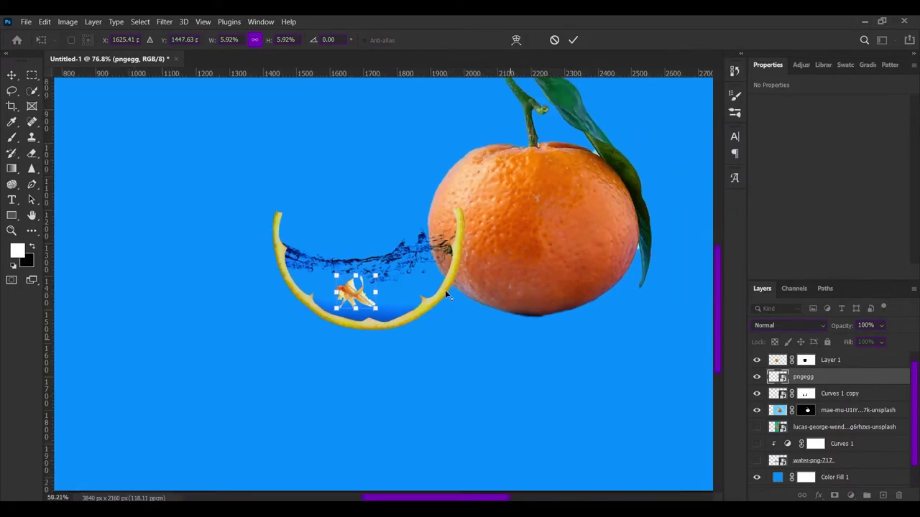
{"action": "scroll", "coordinate": [447, 289], "scroll_direction": "down", "scroll_amount": 3}
{"action": "scroll", "coordinate": [446, 289], "scroll_direction": "up", "scroll_amount": 2}
{"action": "scroll", "coordinate": [420, 303], "scroll_direction": "up", "scroll_amount": 3}
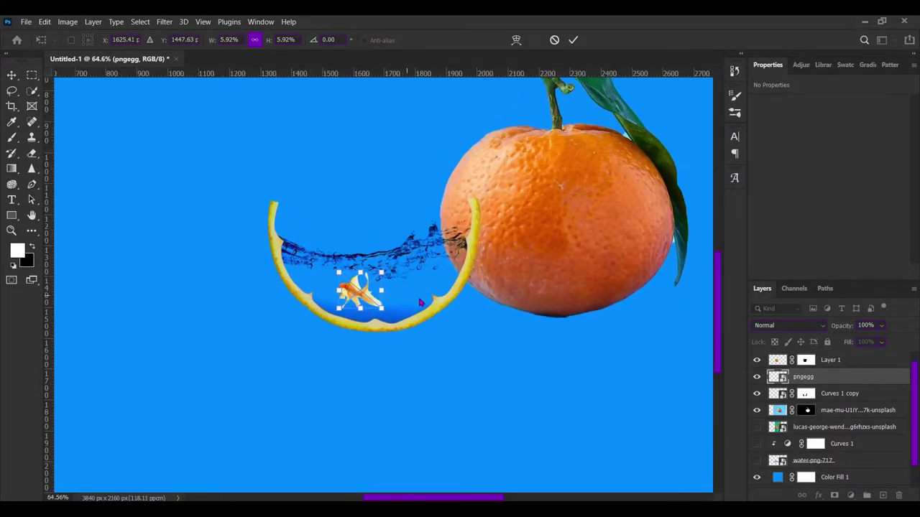
{"action": "key", "text": "Return"}
{"action": "left_click", "coordinate": [519, 329]}
{"action": "scroll", "coordinate": [517, 328], "scroll_direction": "down", "scroll_amount": 3}
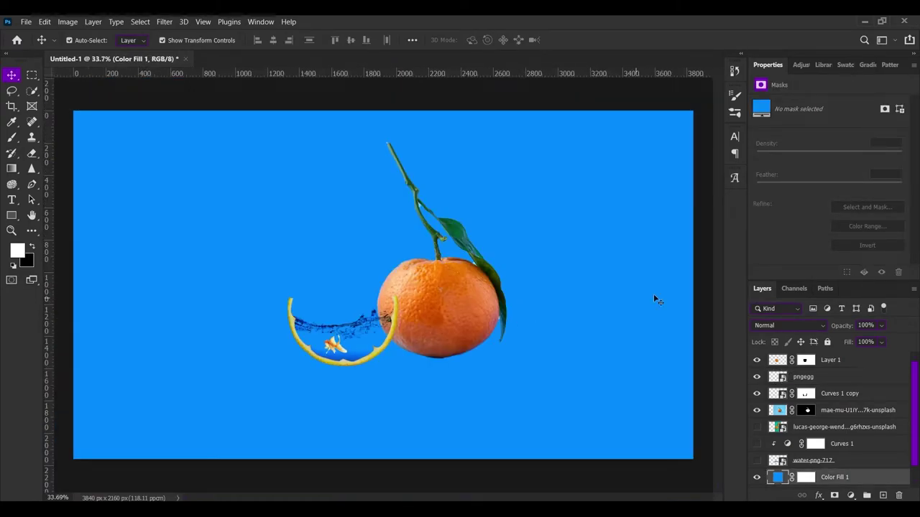
Crop the canvas inward on all four sides around the tangerine and peel bowl
{"action": "key", "text": "c"}
{"action": "left_click_drag", "start_coordinate": [383, 459], "coordinate": [383, 391]}
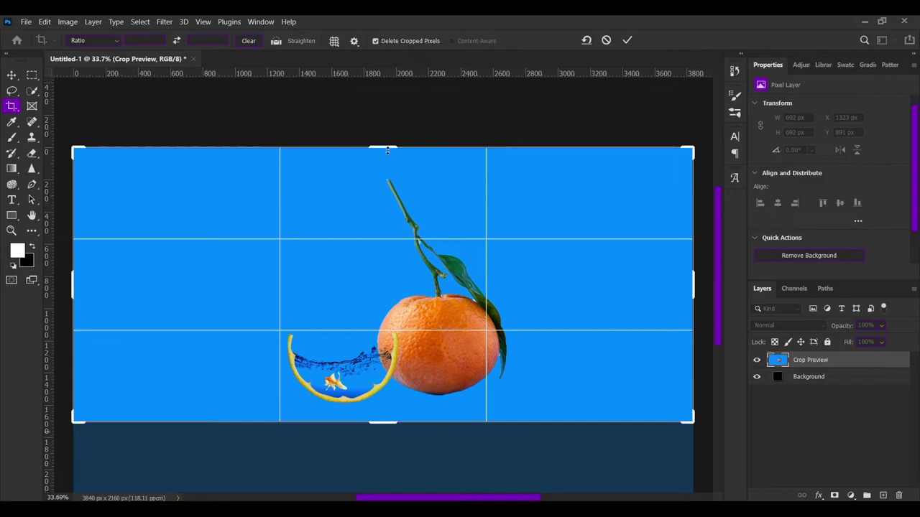
{"action": "left_click_drag", "start_coordinate": [385, 148], "coordinate": [390, 187]}
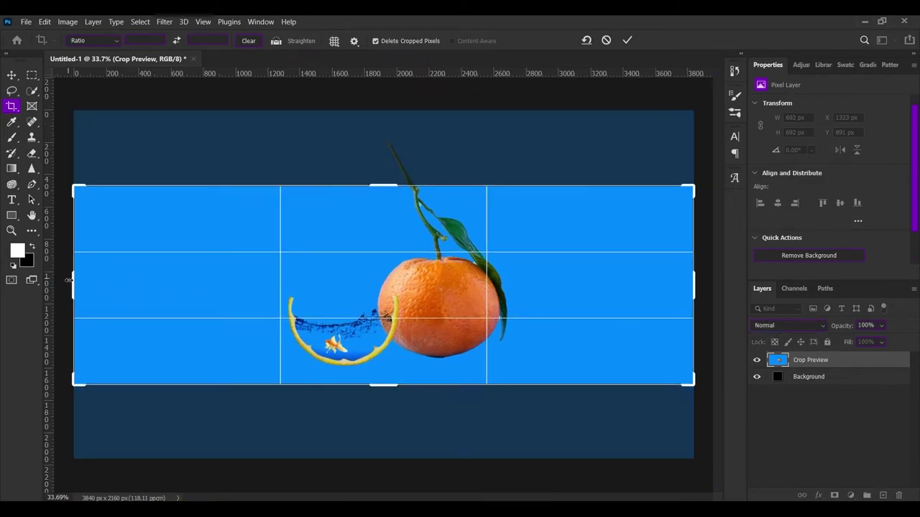
{"action": "left_click_drag", "start_coordinate": [73, 288], "coordinate": [172, 280]}
{"action": "left_click_drag", "start_coordinate": [605, 287], "coordinate": [519, 289]}
{"action": "left_click", "coordinate": [626, 40]}
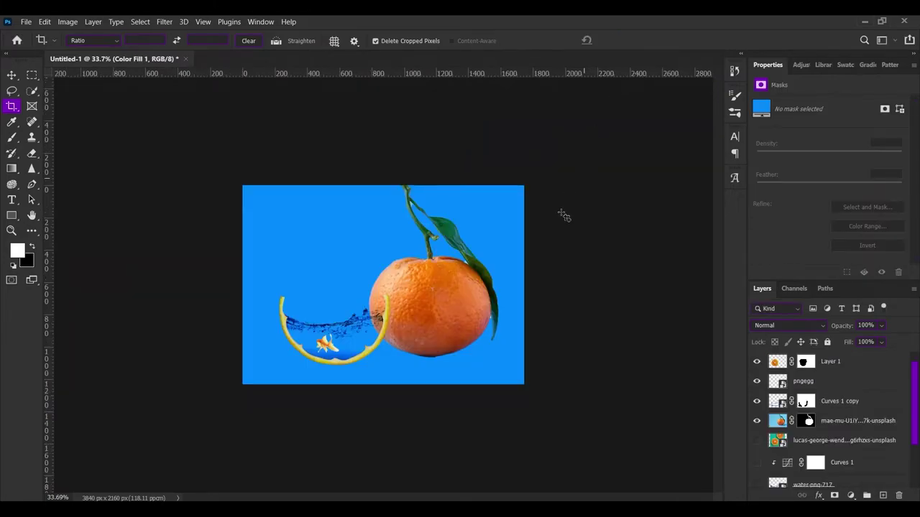
Scale the mae-mu tangerine layer down to about 72%, shifting it right and down
{"action": "key", "text": "v"}
{"action": "key", "text": "ctrl+plus"}
{"action": "key", "text": "ctrl+plus"}
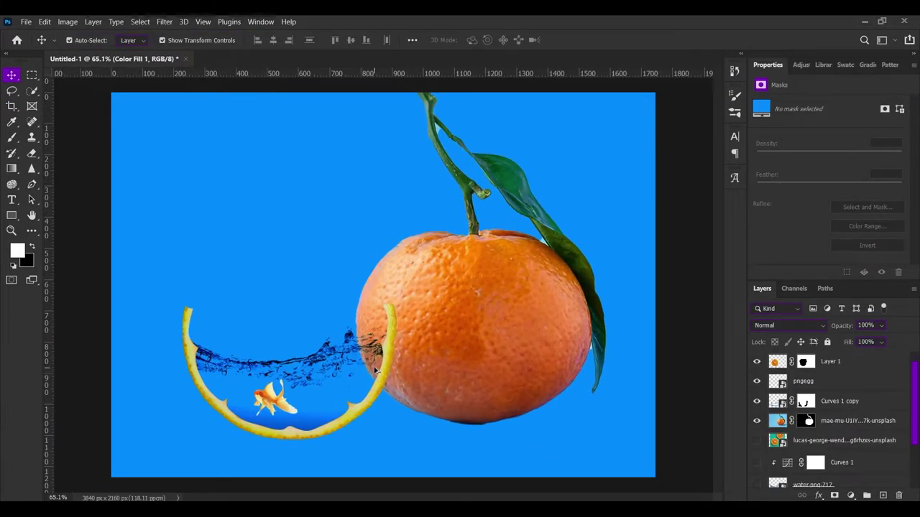
{"action": "key", "text": "ctrl+0"}
{"action": "left_click", "coordinate": [520, 331]}
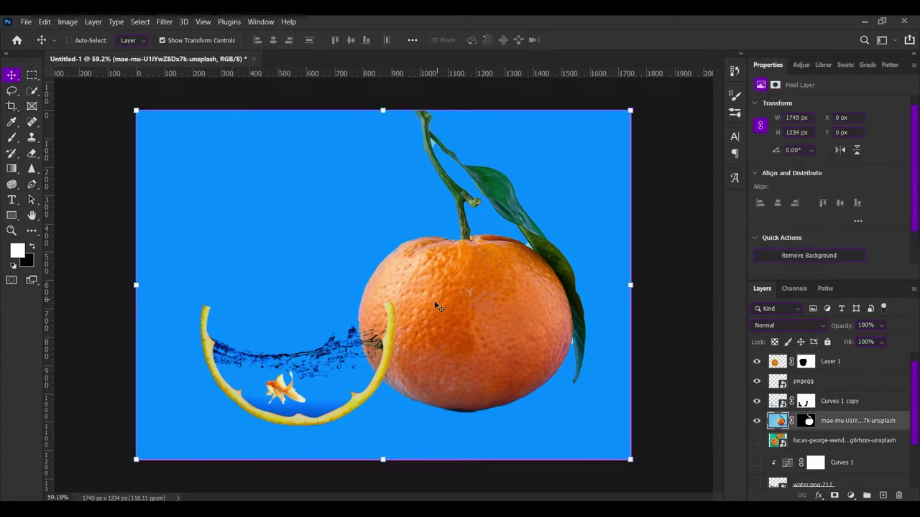
{"action": "key", "text": "ctrl+t"}
{"action": "mouse_move", "coordinate": [630, 286]}
{"action": "left_mouse_down"}
{"action": "mouse_move", "coordinate": [492, 286]}
{"action": "mouse_move", "coordinate": [522, 316]}
{"action": "mouse_move", "coordinate": [529, 307]}
{"action": "left_mouse_up"}
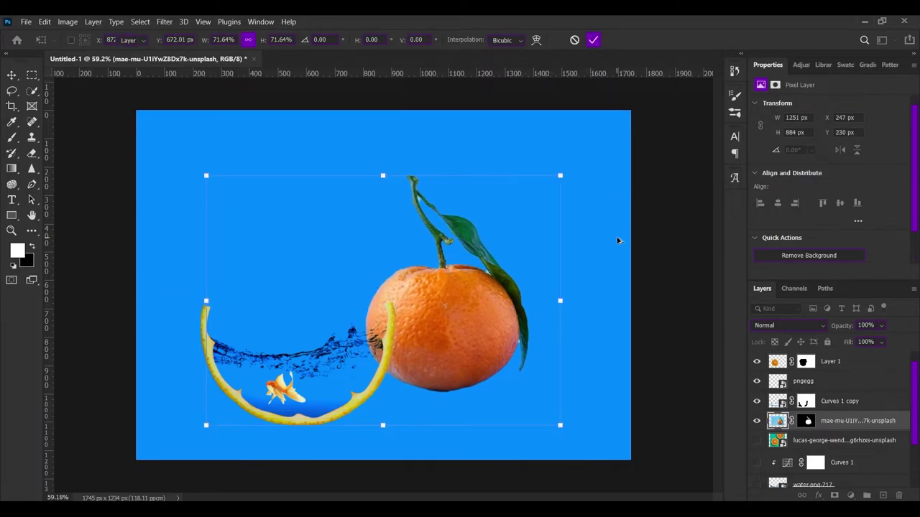
{"action": "key", "text": "Return"}
{"action": "scroll", "coordinate": [618, 251], "scroll_direction": "down", "scroll_amount": 2}
{"action": "scroll", "coordinate": [614, 287], "scroll_direction": "up", "scroll_amount": 1}
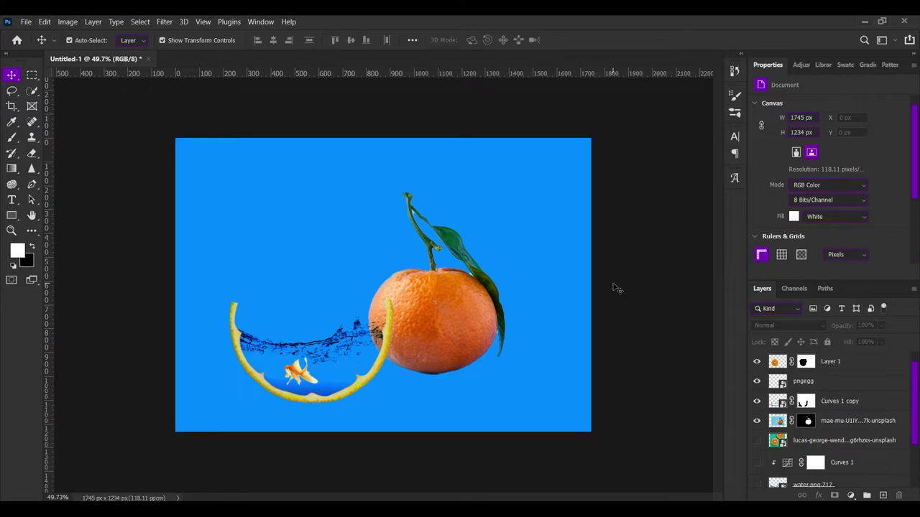
Change the Color Fill 1 background colour to a light grey such as eaeaea
{"action": "left_click", "coordinate": [557, 452]}
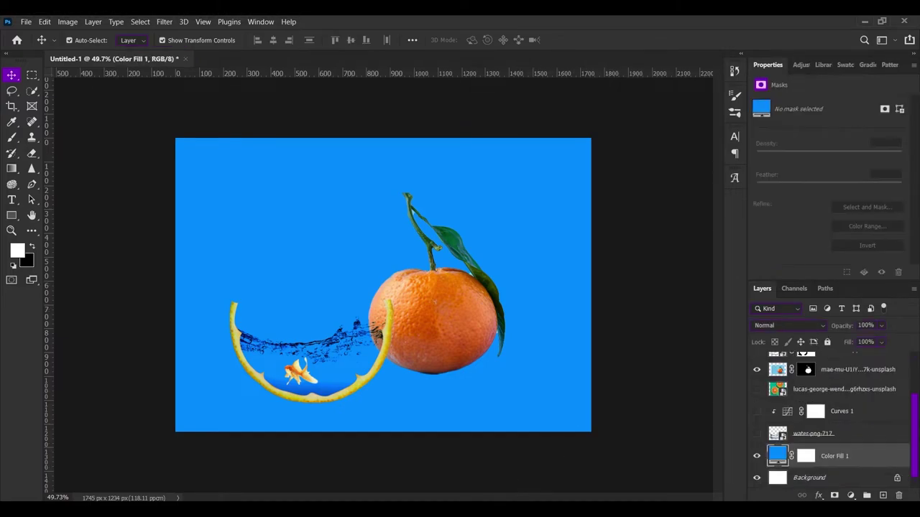
{"action": "double_click", "coordinate": [776, 456]}
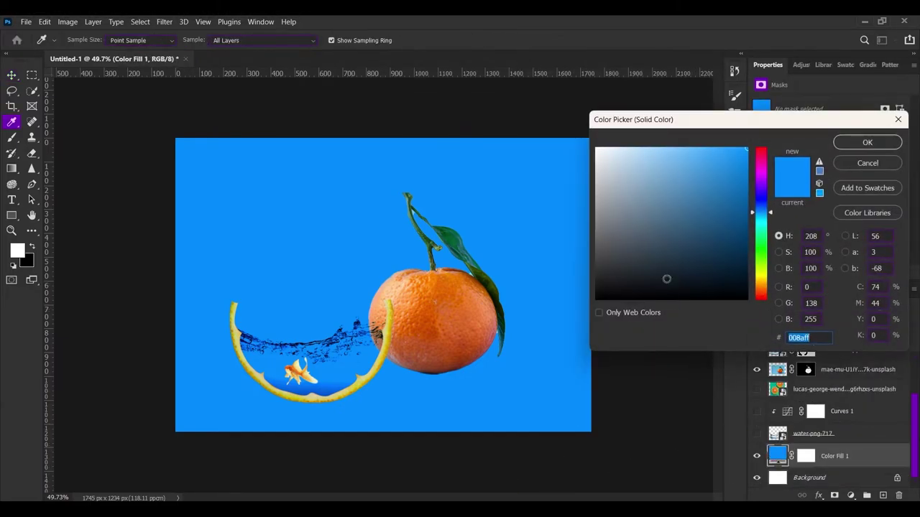
{"action": "mouse_move", "coordinate": [665, 277]}
{"action": "left_mouse_down"}
{"action": "mouse_move", "coordinate": [577, 117]}
{"action": "mouse_move", "coordinate": [561, 160]}
{"action": "left_mouse_up"}
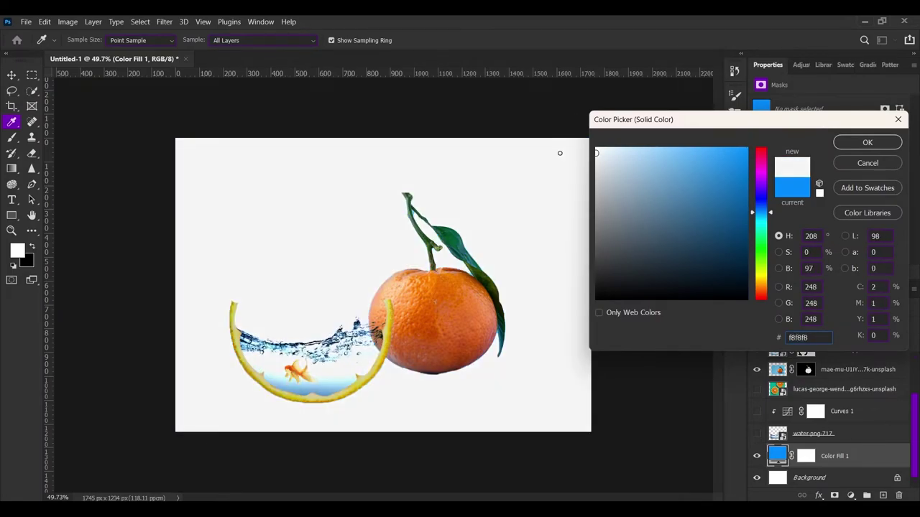
{"action": "left_click", "coordinate": [869, 143]}
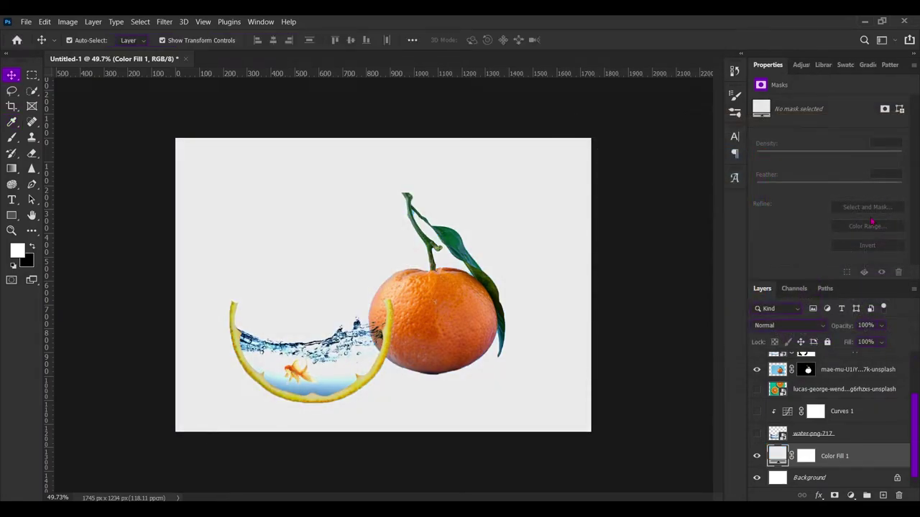
Select Layer 1 through the tangerine and move them slightly up and right
{"action": "scroll", "coordinate": [866, 418], "scroll_direction": "up", "scroll_amount": 2}
{"action": "left_click", "coordinate": [852, 417]}
{"action": "scroll", "coordinate": [852, 418], "scroll_direction": "up", "scroll_amount": 1}
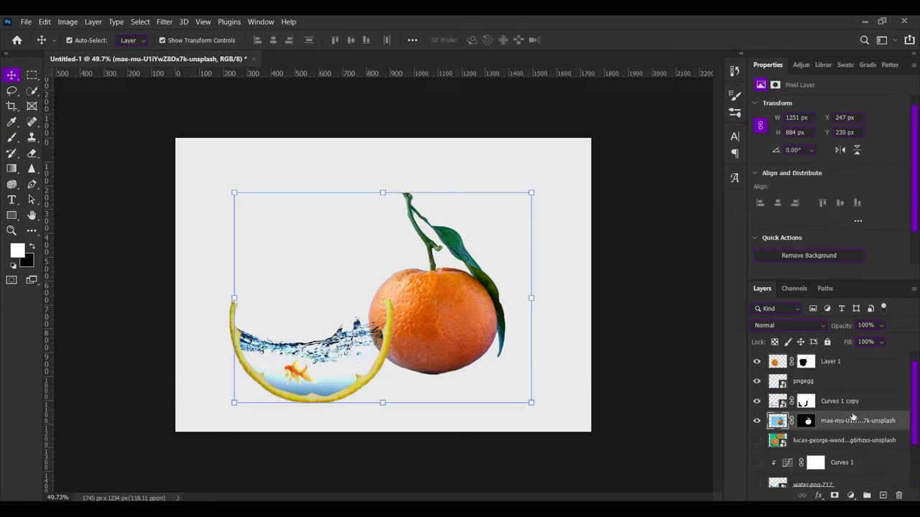
{"action": "left_click", "coordinate": [849, 366], "text": "shift"}
{"action": "left_click_drag", "start_coordinate": [453, 337], "coordinate": [466, 316]}
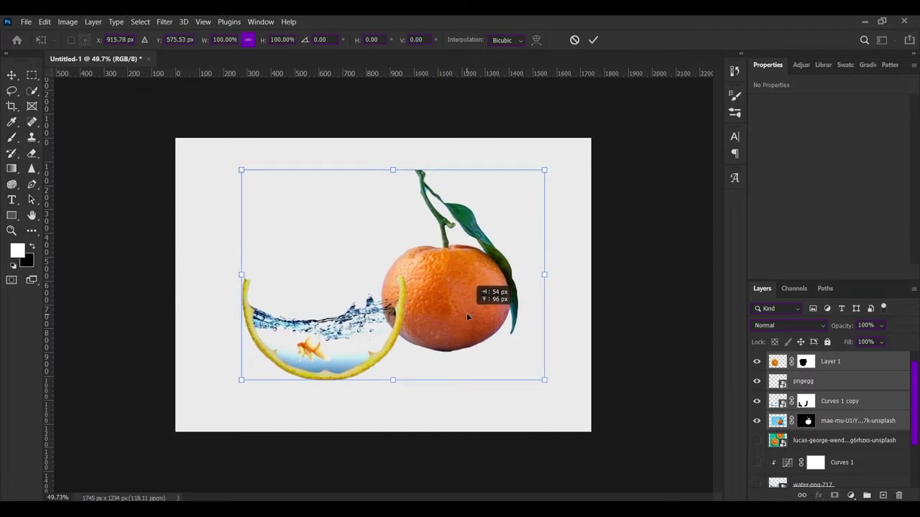
{"action": "left_click_drag", "start_coordinate": [465, 316], "coordinate": [468, 315]}
{"action": "left_click", "coordinate": [592, 40]}
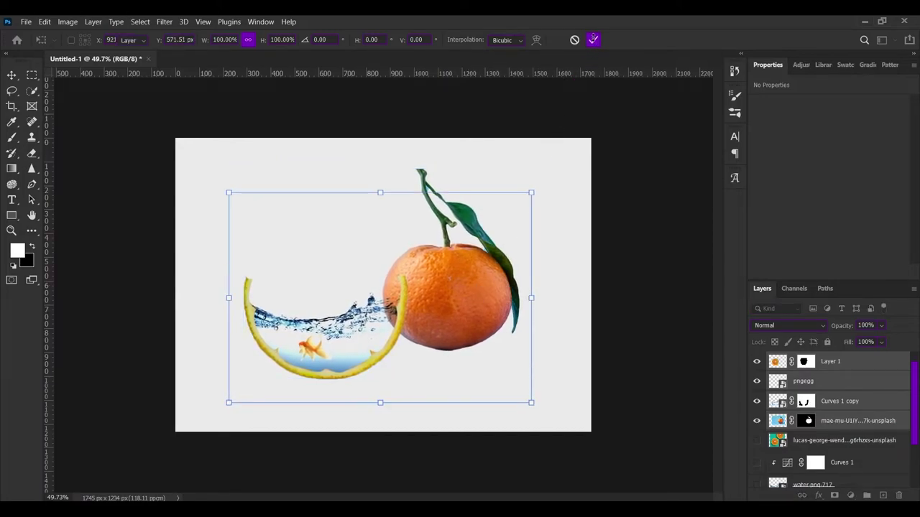
Scale the peel bowl layers to about 98% and shift them up-left beside the orange
{"action": "left_click", "coordinate": [841, 421]}
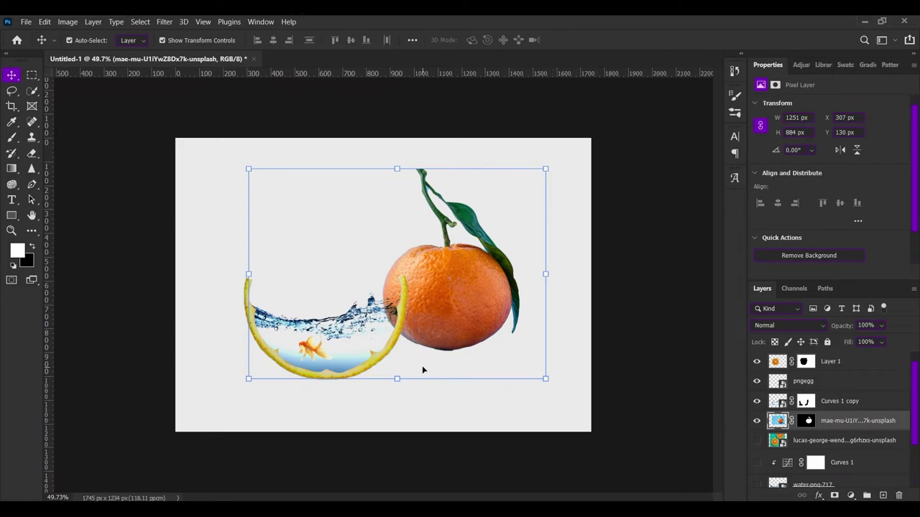
{"action": "left_click", "coordinate": [833, 401]}
{"action": "left_click", "coordinate": [837, 383], "text": "shift"}
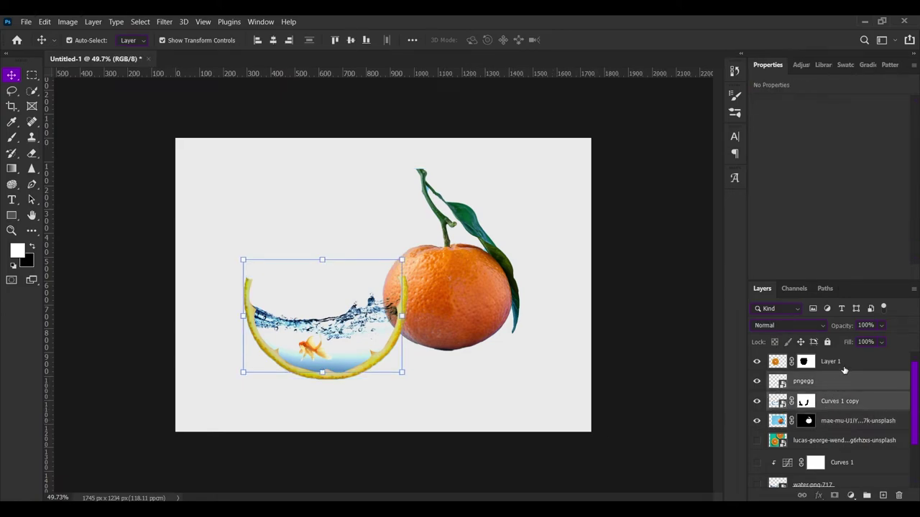
{"action": "key", "text": "ctrl+t"}
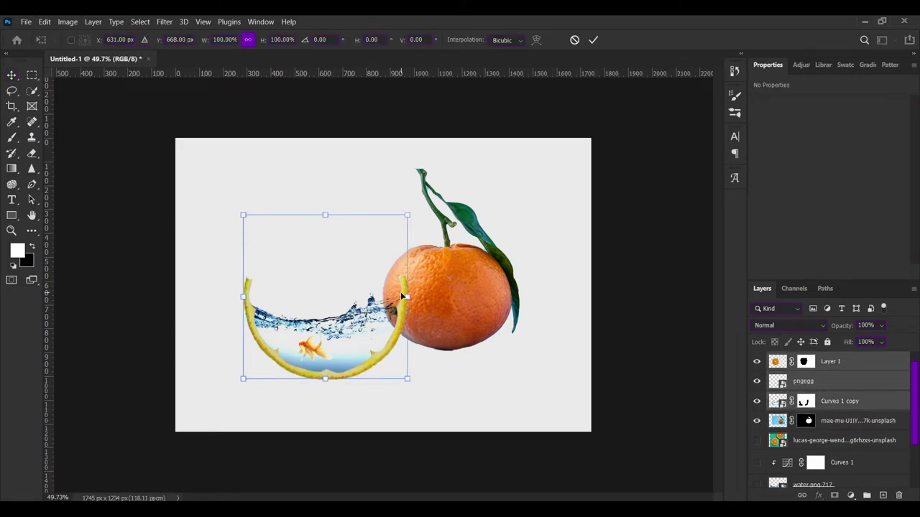
{"action": "mouse_move", "coordinate": [409, 296]}
{"action": "left_mouse_down"}
{"action": "mouse_move", "coordinate": [376, 296]}
{"action": "mouse_move", "coordinate": [379, 316]}
{"action": "left_mouse_up"}
{"action": "scroll", "coordinate": [393, 340], "scroll_direction": "up", "scroll_amount": 3}
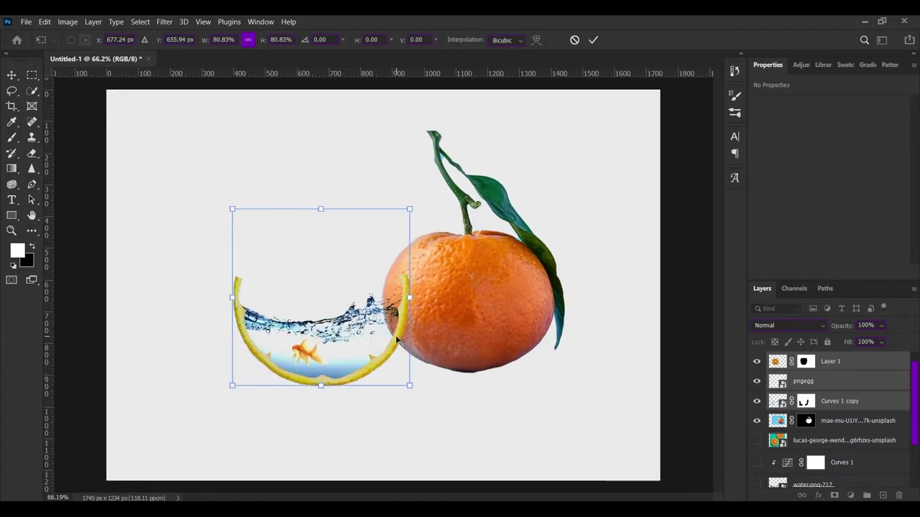
{"action": "left_click_drag", "start_coordinate": [414, 290], "coordinate": [455, 289]}
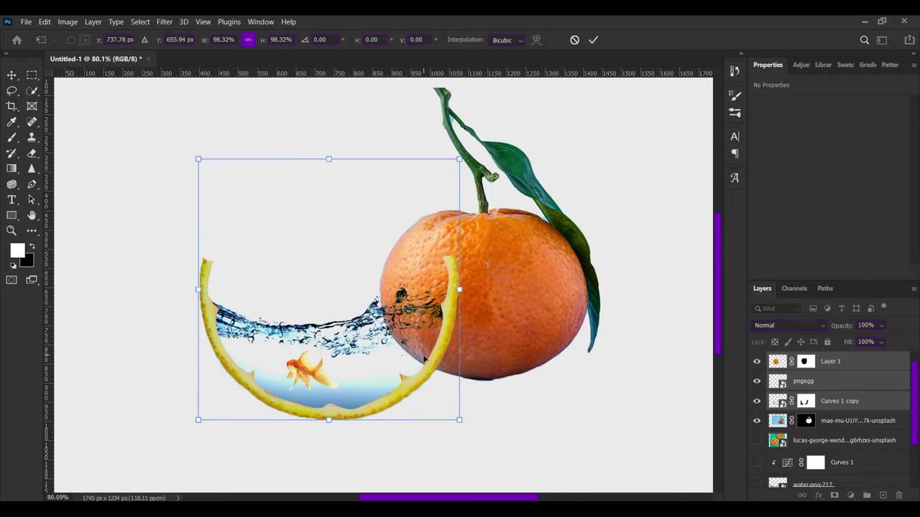
{"action": "left_click_drag", "start_coordinate": [424, 361], "coordinate": [414, 336]}
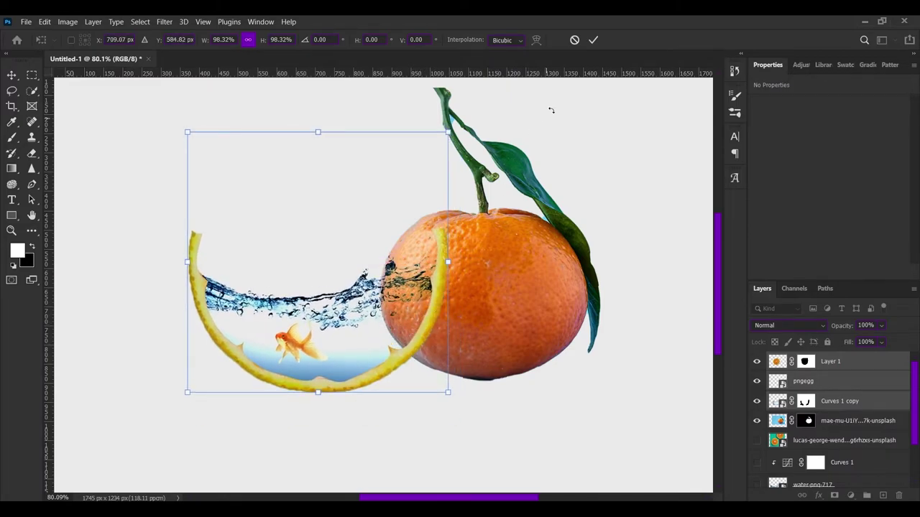
{"action": "left_click", "coordinate": [592, 40]}
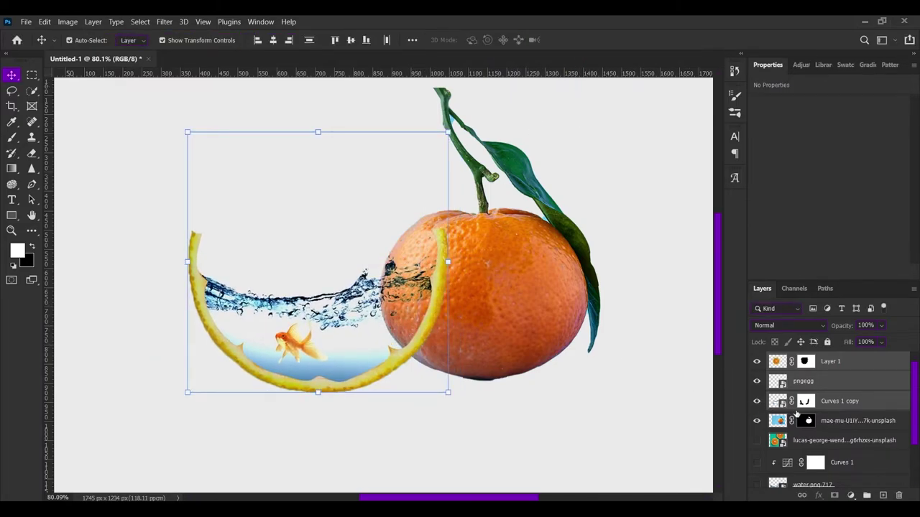
{"action": "left_click", "coordinate": [806, 406]}
Add a layer mask to pngegg and paint out the peel tip overlapping the orange
{"action": "key", "text": "b"}
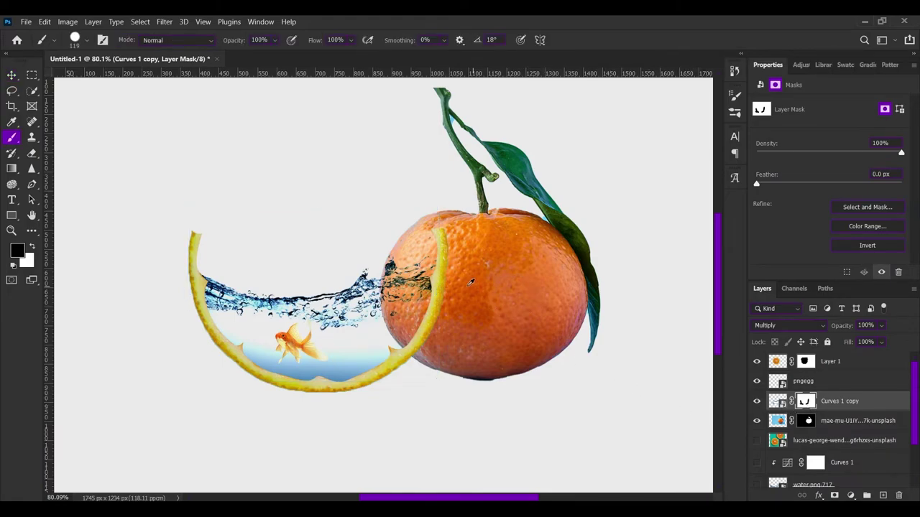
{"action": "key", "text": "ctrl+plus"}
{"action": "left_click", "coordinate": [808, 422]}
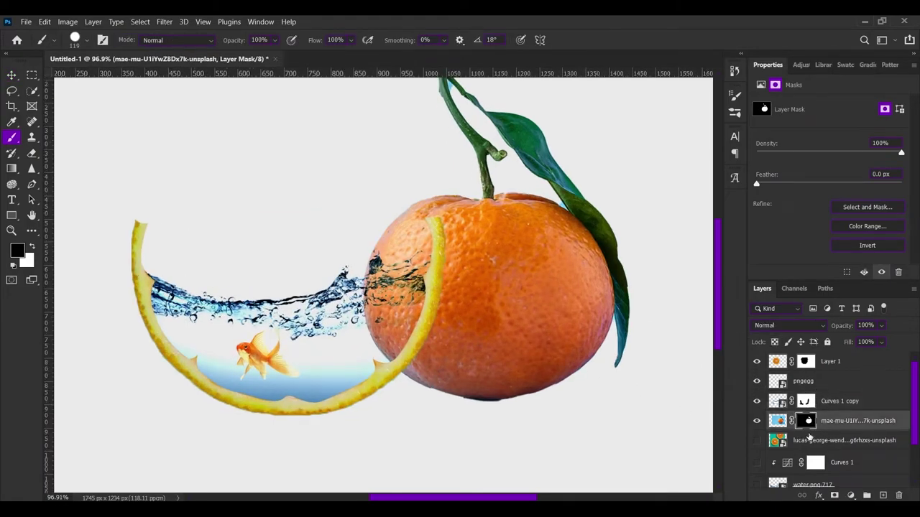
{"action": "left_click", "coordinate": [804, 386]}
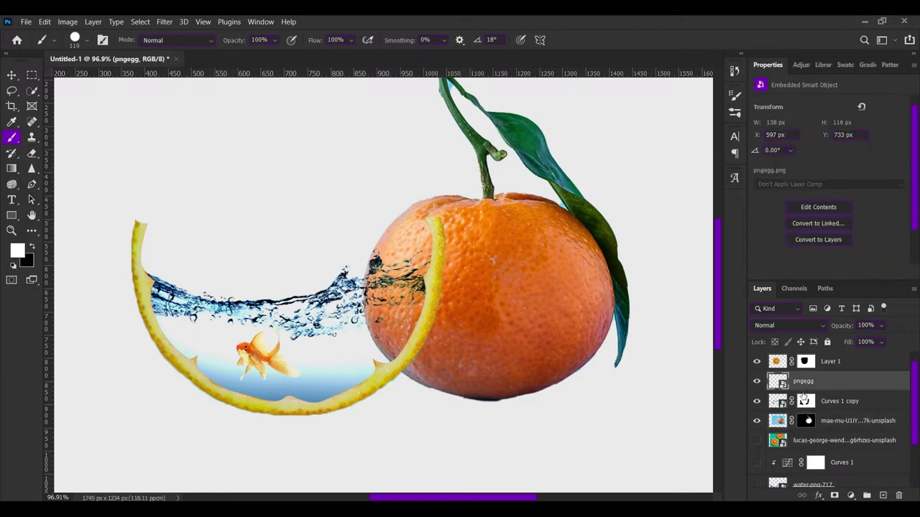
{"action": "left_click", "coordinate": [834, 495]}
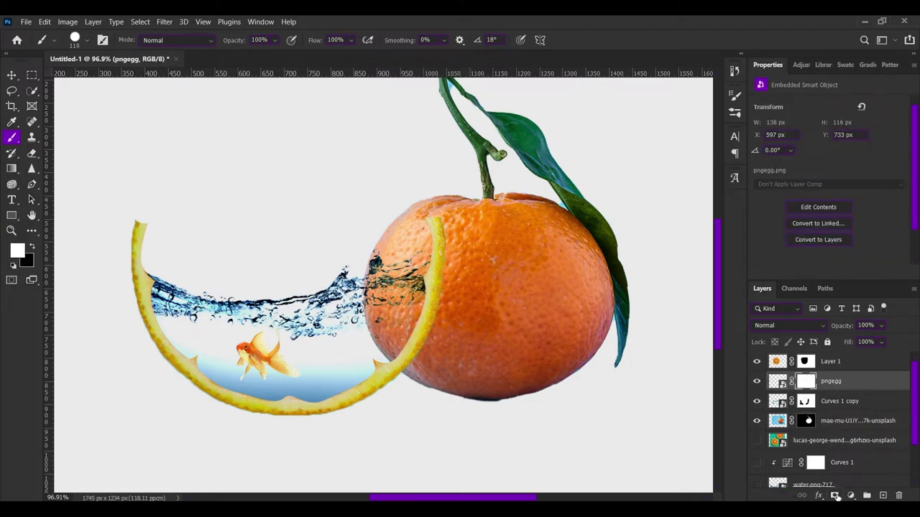
{"action": "key", "text": "x"}
{"action": "left_click_drag", "start_coordinate": [430, 220], "coordinate": [460, 226]}
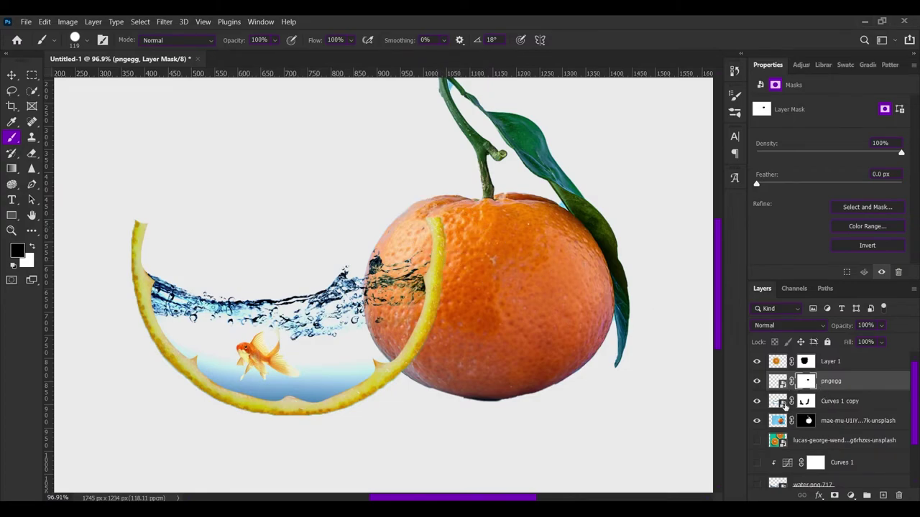
Paint black on Layer 1's mask to hide the rind tip above the water
{"action": "left_click", "coordinate": [804, 361]}
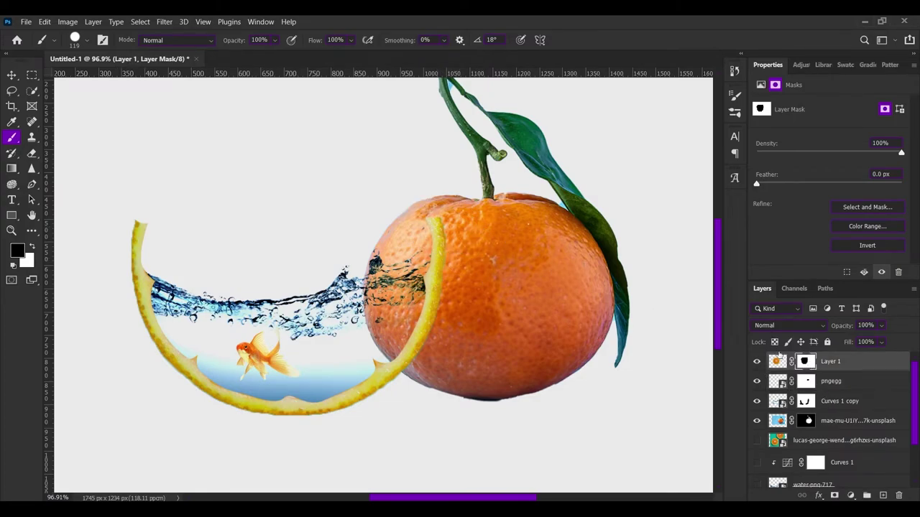
{"action": "scroll", "coordinate": [452, 225], "scroll_direction": "up", "scroll_amount": 2}
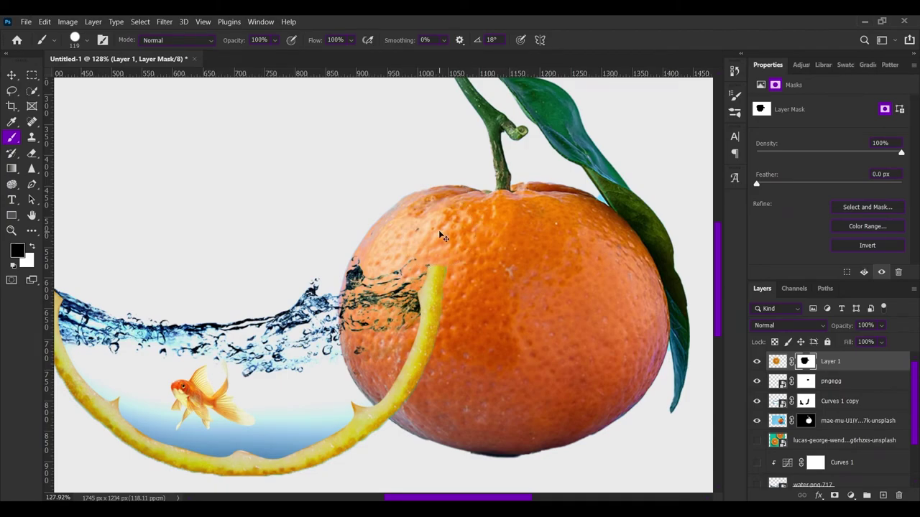
{"action": "scroll", "coordinate": [312, 261], "scroll_direction": "down", "scroll_amount": 2}
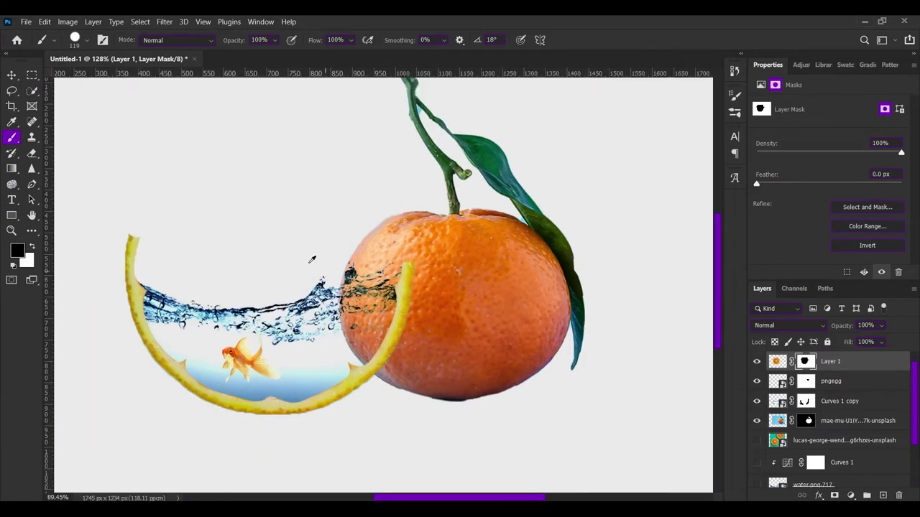
{"action": "scroll", "coordinate": [122, 228], "scroll_direction": "down", "scroll_amount": 1}
{"action": "scroll", "coordinate": [144, 251], "scroll_direction": "up", "scroll_amount": 3}
{"action": "scroll", "coordinate": [209, 256], "scroll_direction": "up", "scroll_amount": 2}
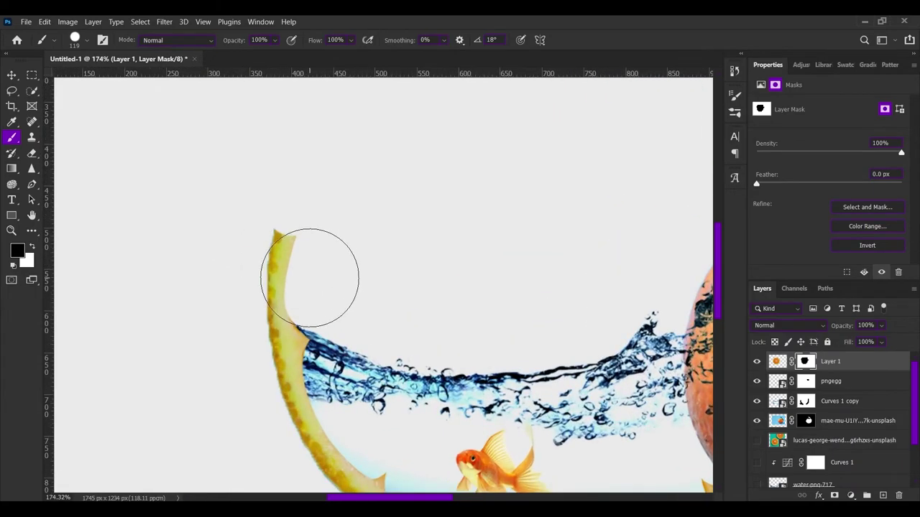
{"action": "mouse_move", "coordinate": [332, 287]}
{"action": "left_mouse_down"}
{"action": "mouse_move", "coordinate": [251, 232]}
{"action": "mouse_move", "coordinate": [321, 270]}
{"action": "left_mouse_up"}
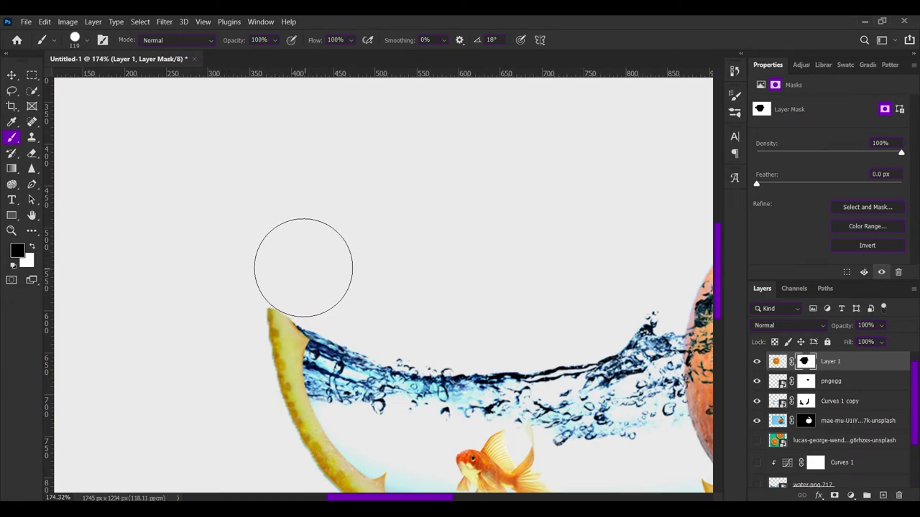
{"action": "scroll", "coordinate": [472, 280], "scroll_direction": "down", "scroll_amount": 5}
{"action": "scroll", "coordinate": [499, 302], "scroll_direction": "down", "scroll_amount": 2}
{"action": "scroll", "coordinate": [514, 312], "scroll_direction": "up", "scroll_amount": 1}
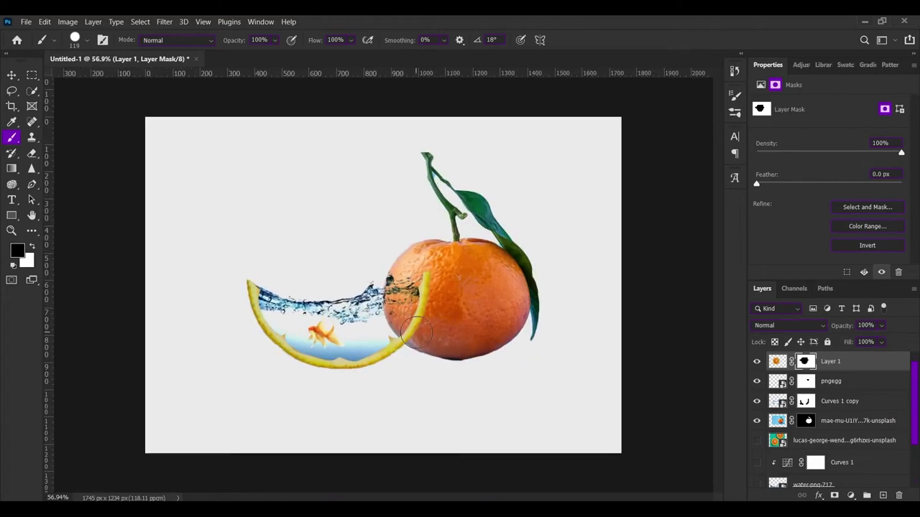
{"action": "key", "text": "v"}
{"action": "left_click", "coordinate": [650, 309]}
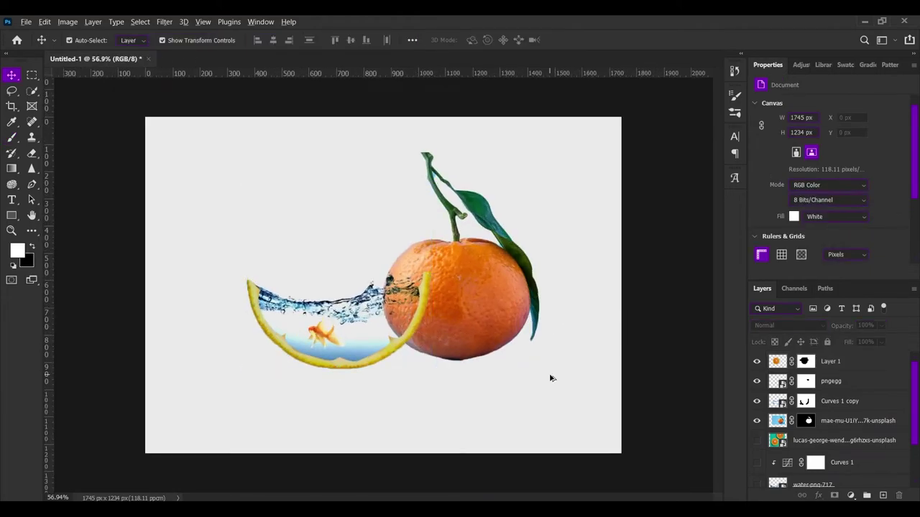
Add a new empty Layer 2 for shadows below the water layer
{"action": "key", "text": "b"}
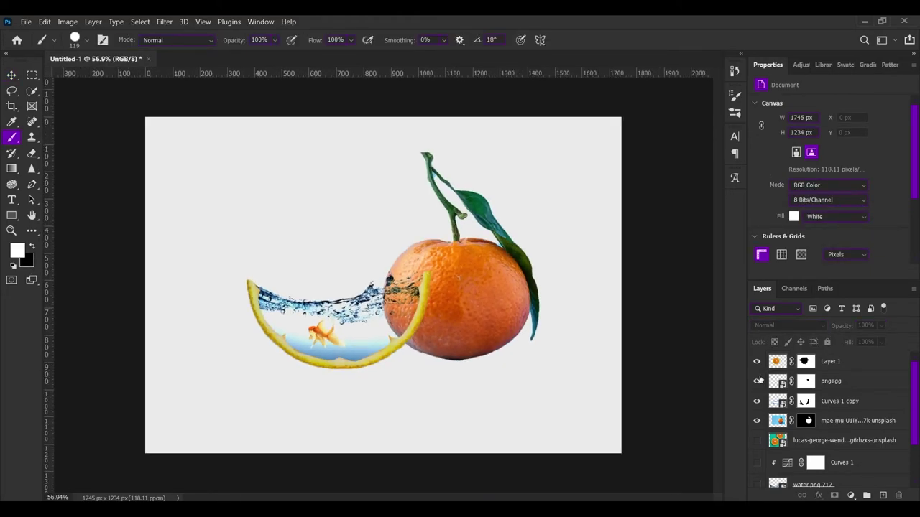
{"action": "scroll", "coordinate": [833, 429], "scroll_direction": "down", "scroll_amount": 1}
{"action": "scroll", "coordinate": [854, 413], "scroll_direction": "up", "scroll_amount": 1}
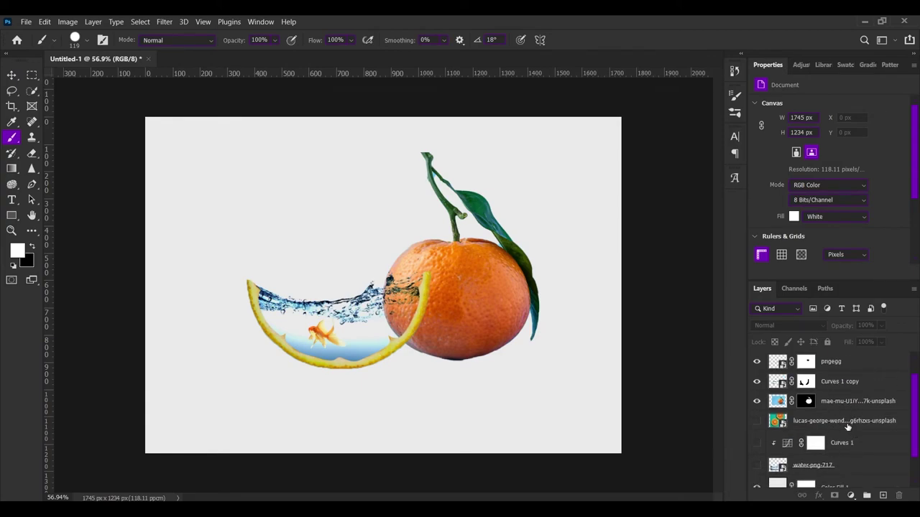
{"action": "left_click", "coordinate": [847, 421]}
{"action": "left_click", "coordinate": [883, 495]}
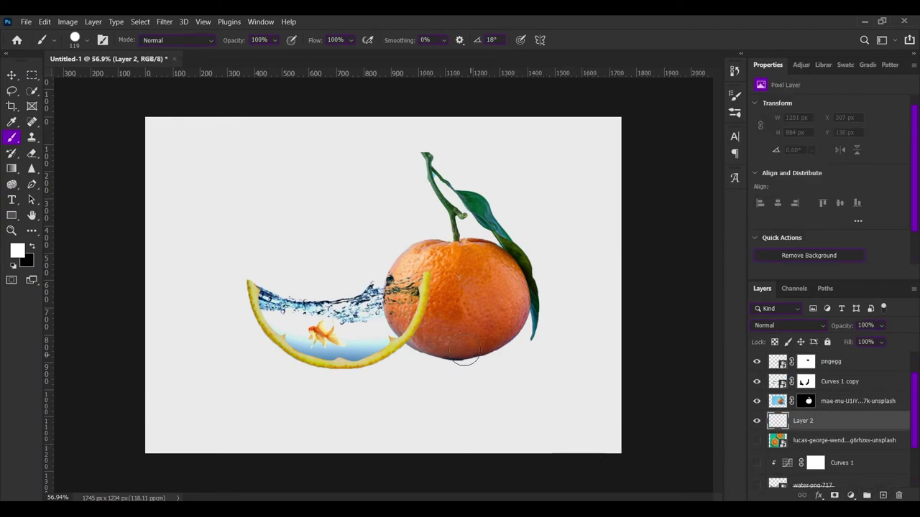
Paint soft black shadows under the orange and rind with a flattened soft round brush
{"action": "right_click", "coordinate": [485, 357]}
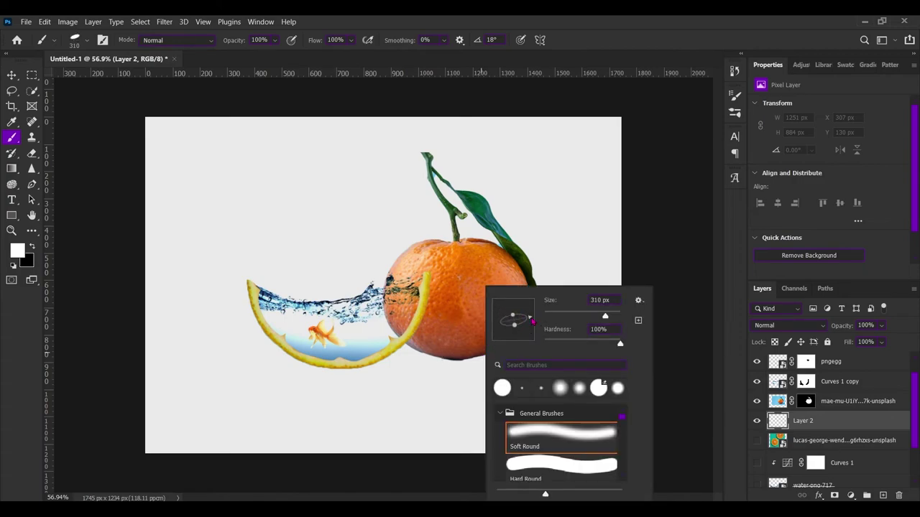
{"action": "key", "text": "Escape"}
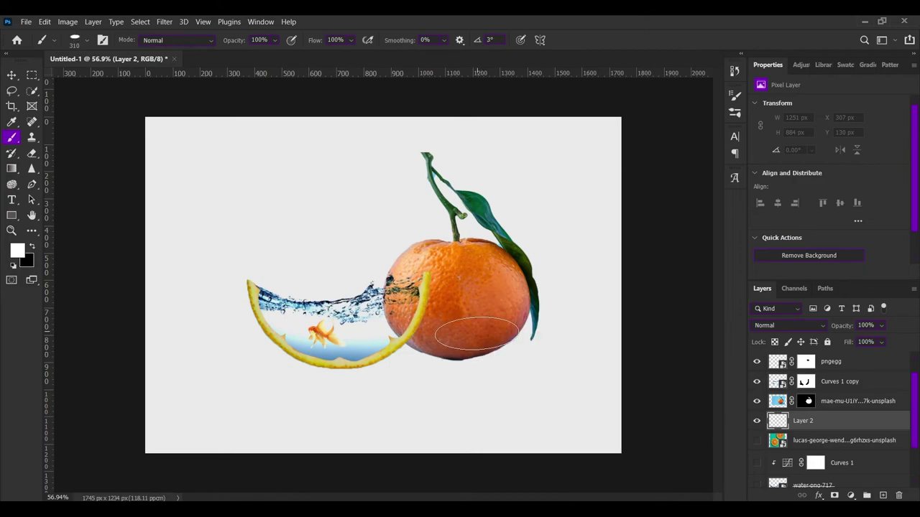
{"action": "key", "text": "x"}
{"action": "right_click", "coordinate": [483, 367]}
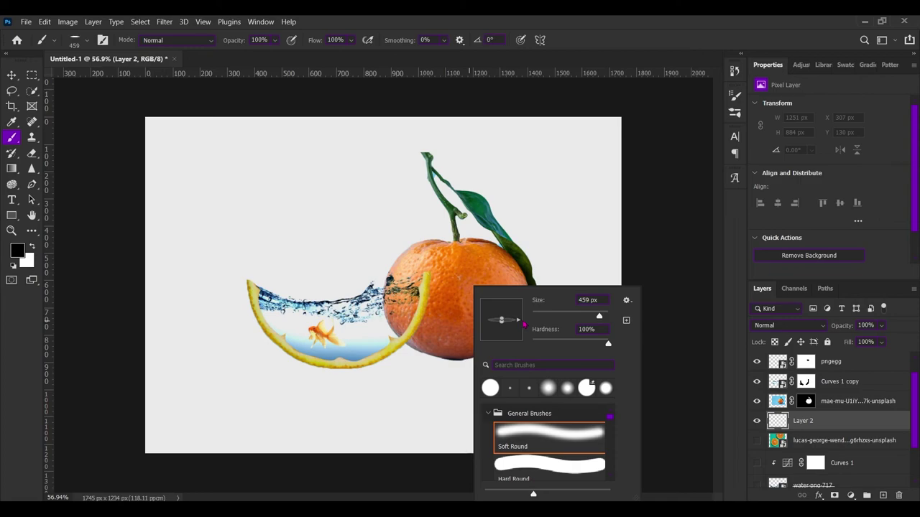
{"action": "key", "text": "Escape"}
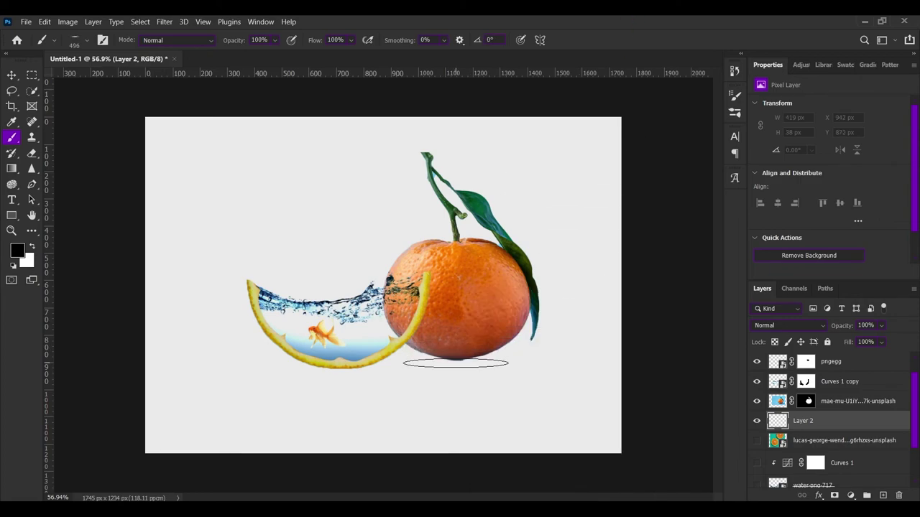
{"action": "left_click", "coordinate": [458, 363]}
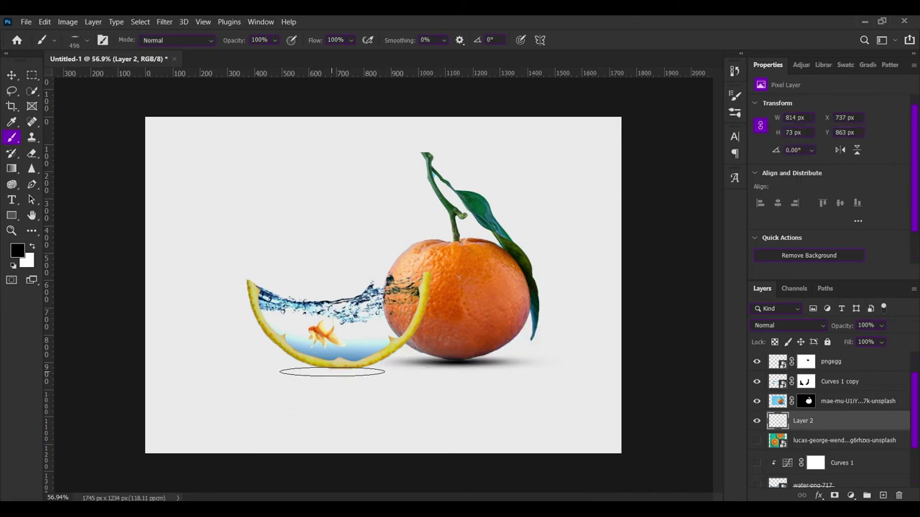
{"action": "left_click_drag", "start_coordinate": [337, 370], "coordinate": [427, 380]}
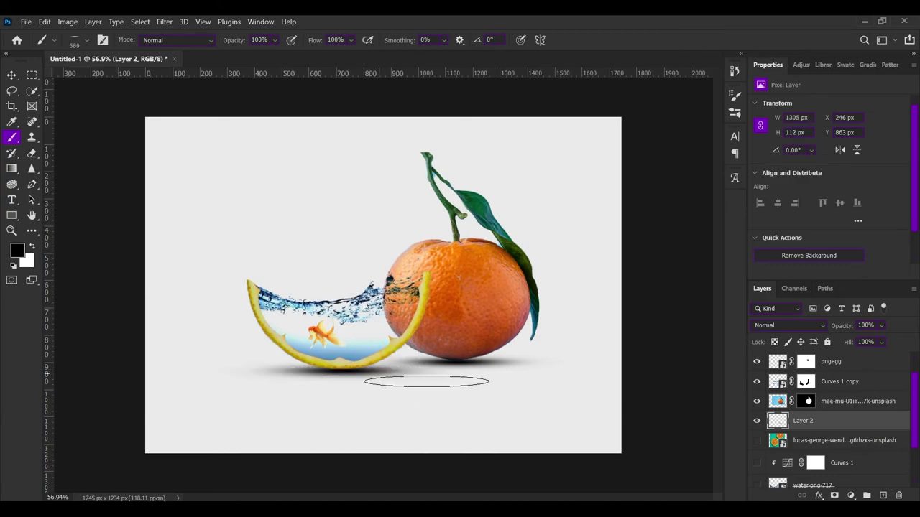
{"action": "scroll", "coordinate": [535, 399], "scroll_direction": "down", "scroll_amount": 2}
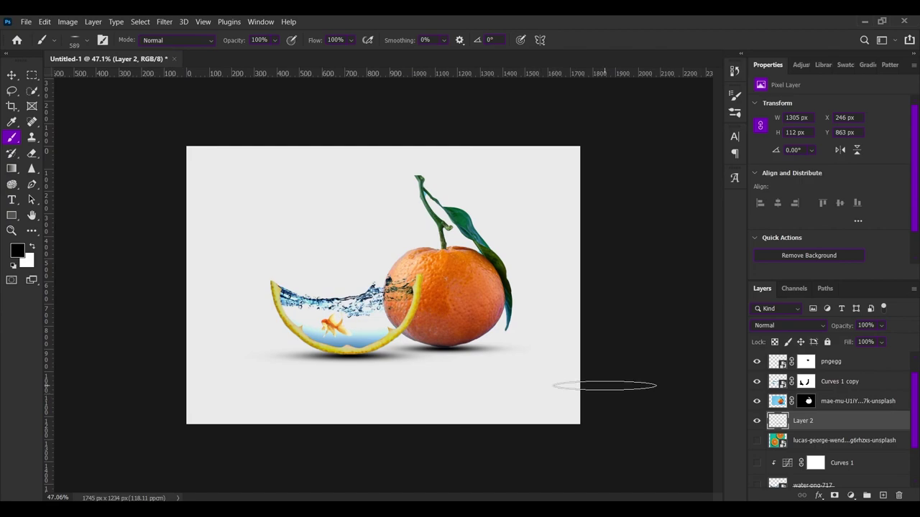
Lower Layer 2's fill to 70% to lighten the drop shadows
{"action": "key", "text": "v"}
{"action": "left_click", "coordinate": [657, 362]}
{"action": "scroll", "coordinate": [656, 367], "scroll_direction": "up", "scroll_amount": 2}
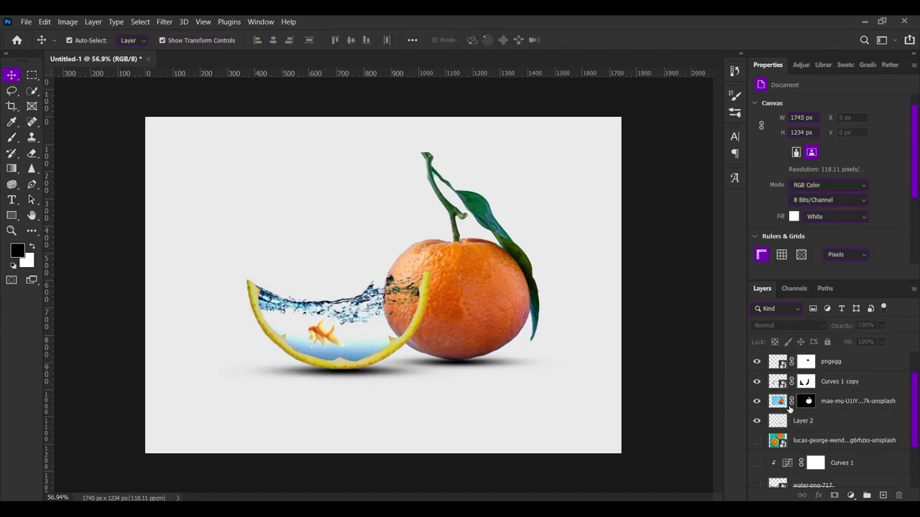
{"action": "left_click", "coordinate": [845, 422]}
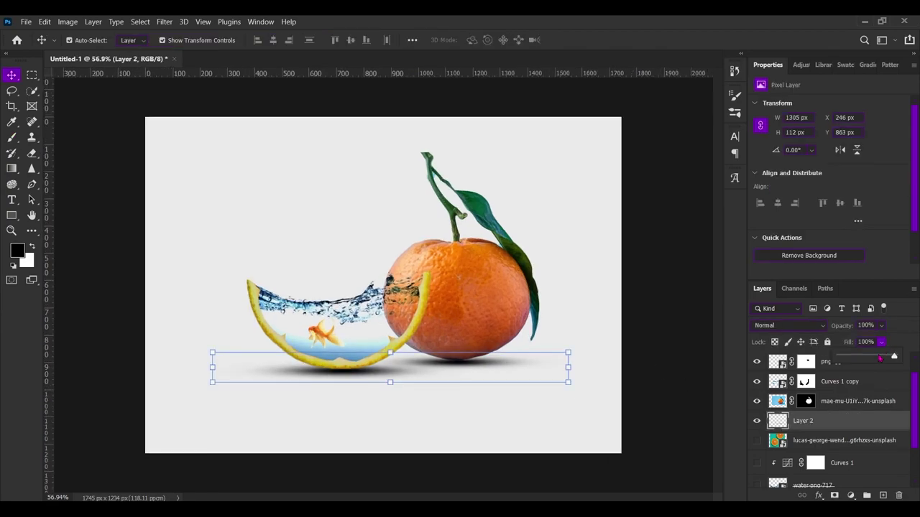
{"action": "left_click_drag", "start_coordinate": [881, 358], "coordinate": [882, 357]}
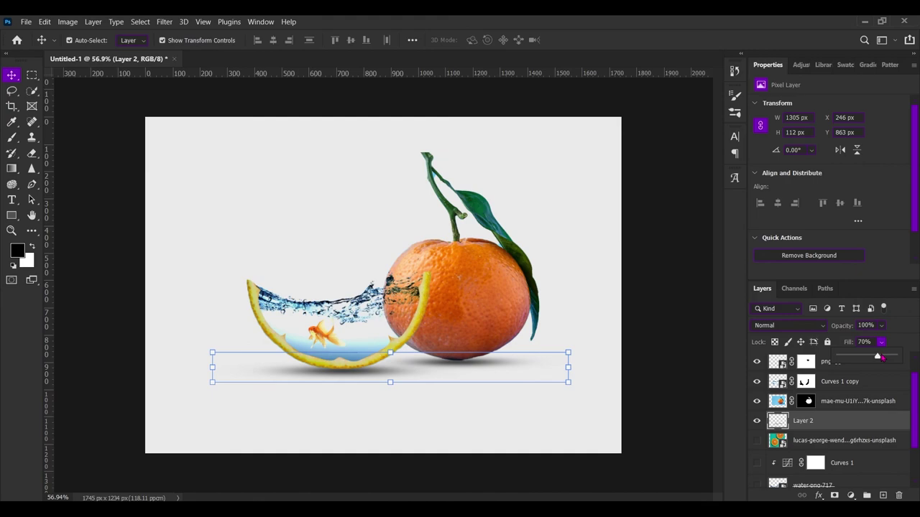
{"action": "left_click", "coordinate": [661, 371]}
{"action": "scroll", "coordinate": [661, 371], "scroll_direction": "down", "scroll_amount": 2}
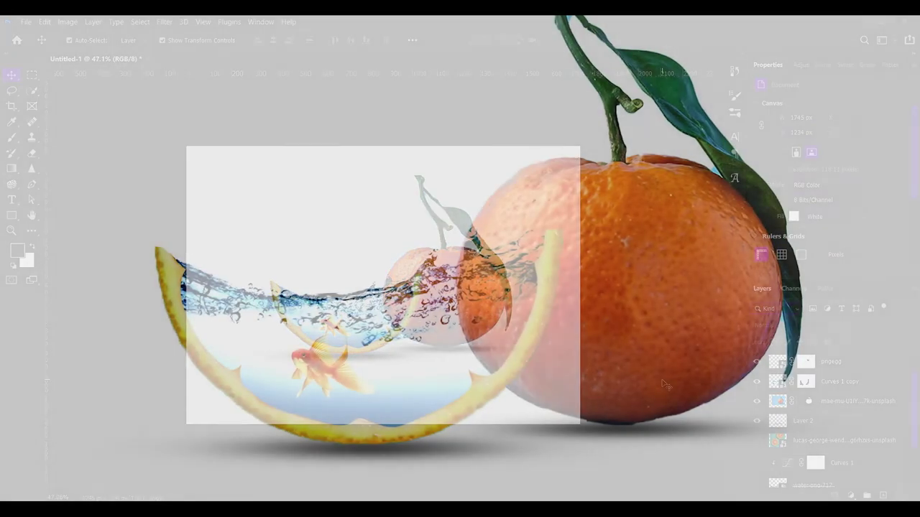